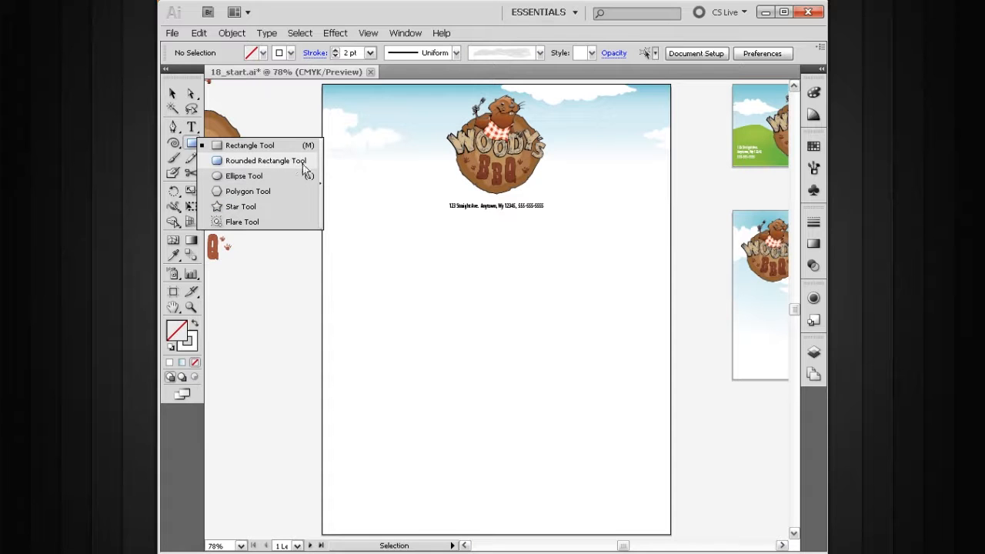
Step: Tear off the shape tools into a floating palette and place it over the letterhead's upper edge
drag(315, 163, 323, 172)
drag(254, 142, 336, 86)
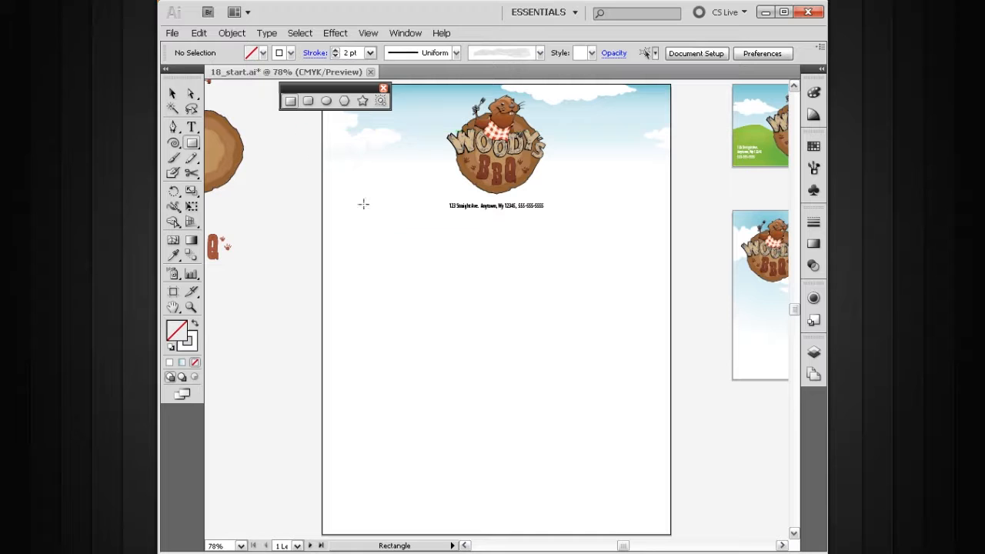
Step: Try out a rectangle on the blank area of the letterhead and reset fill and stroke to the default white and black
drag(391, 283, 524, 398)
key(v)
click(501, 363)
key(m)
key(d)
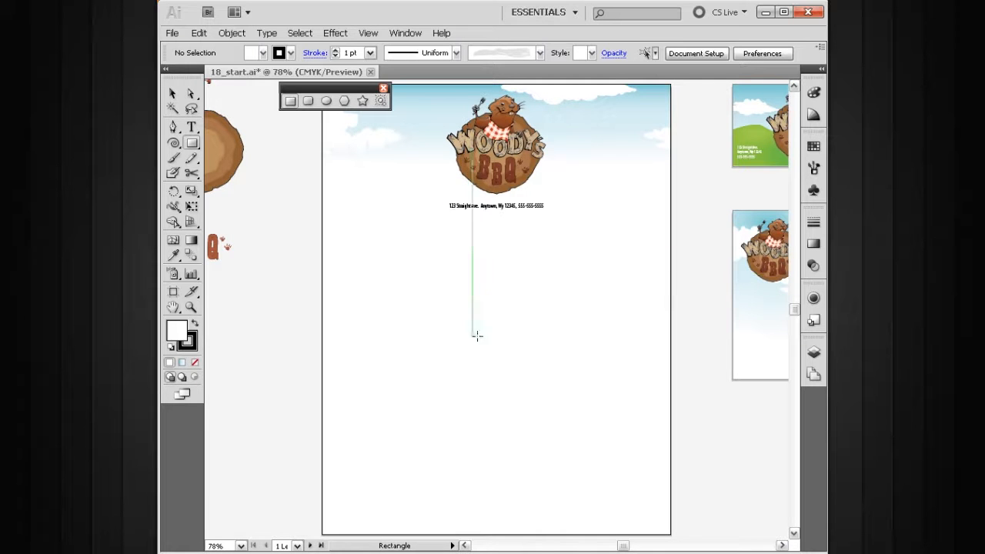
Step: Draw two trial rectangles one after the other below the letterhead's address line, undoing each one
drag(402, 285, 517, 379)
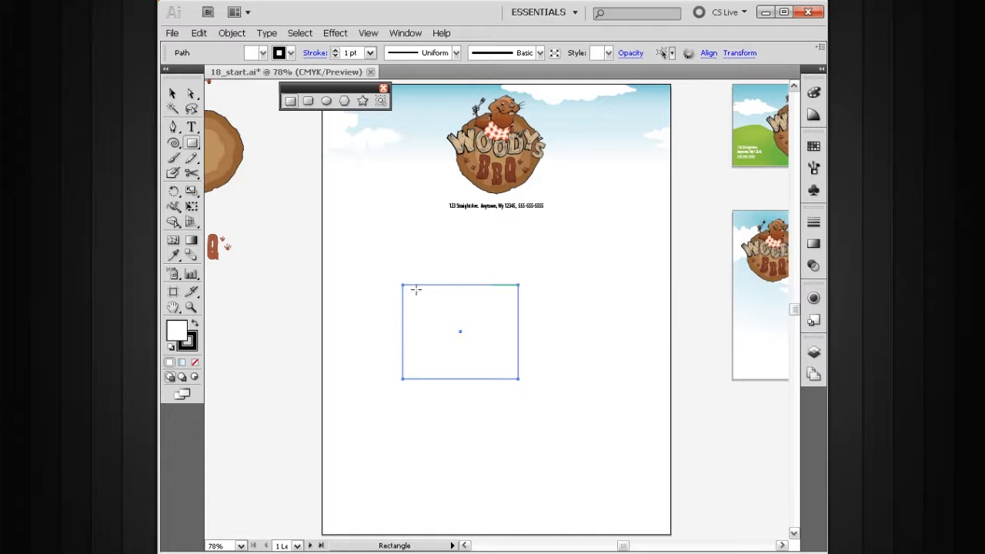
key(v)
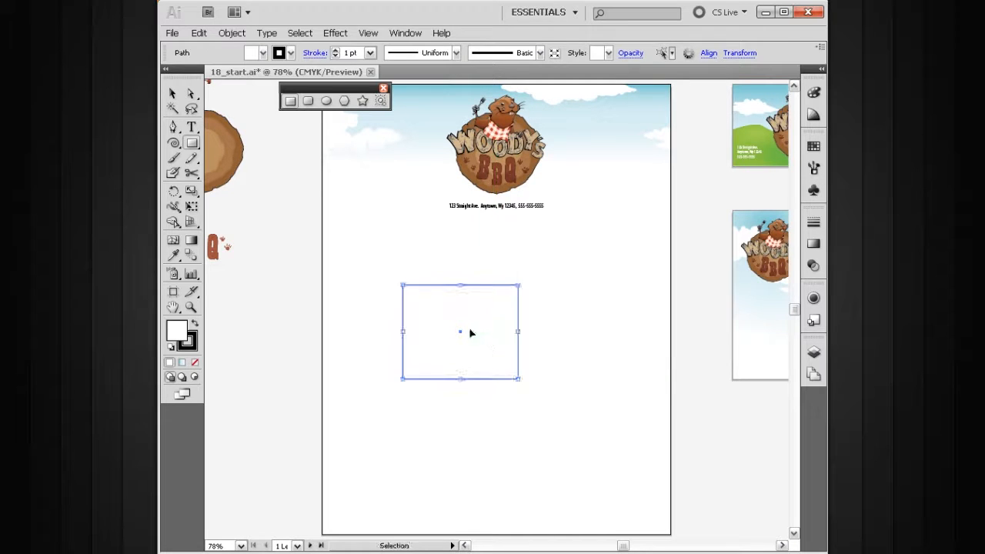
key(ctrl+z)
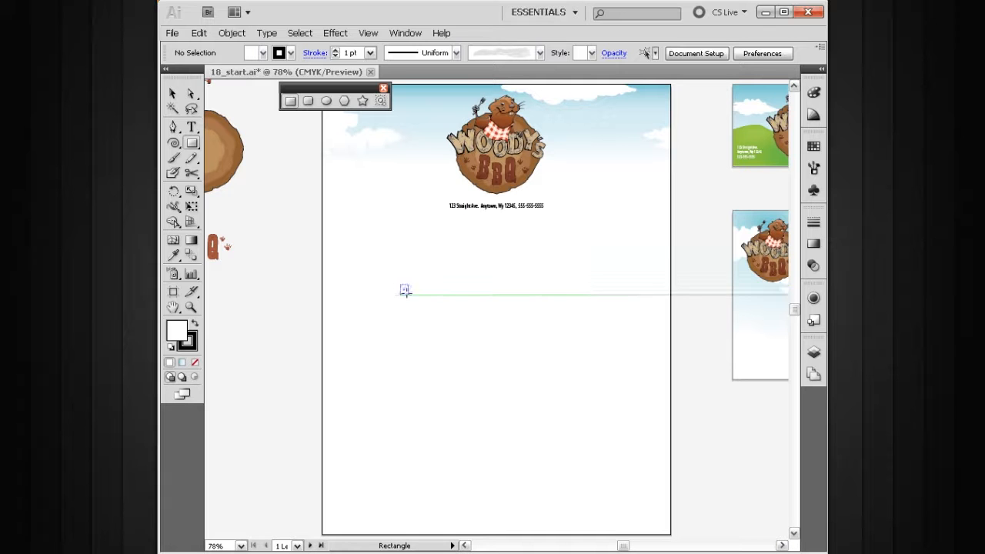
mouse_move(420, 309)
mouse_down()
mouse_move(523, 406)
mouse_move(432, 319)
mouse_move(514, 388)
mouse_move(437, 323)
mouse_move(497, 377)
mouse_move(456, 331)
mouse_up()
key(ctrl+z)
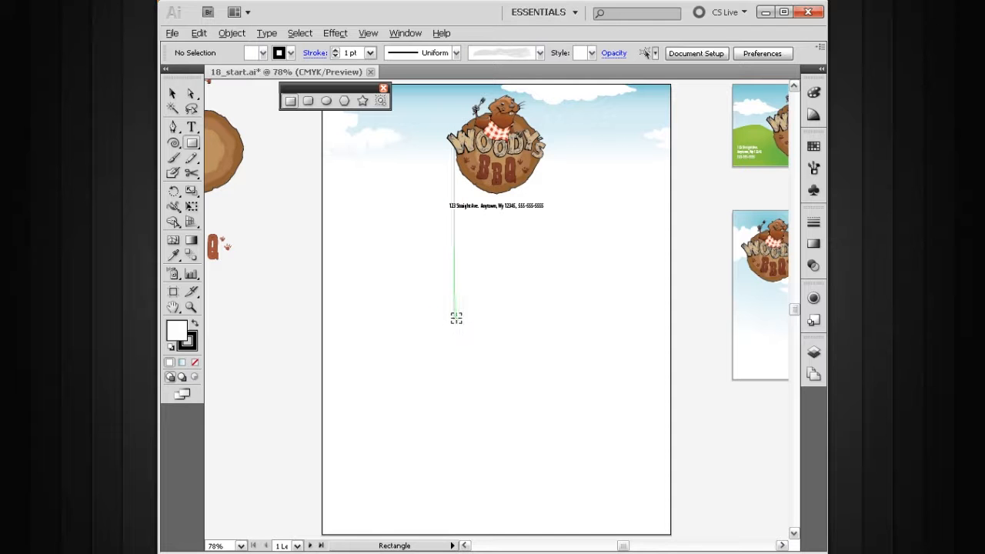
Step: Draw a square about 2 in wide outward from its center below the address line and delete it
mouse_move(463, 328)
mouse_down()
mouse_move(490, 356)
mouse_move(462, 331)
mouse_move(483, 347)
mouse_move(477, 356)
mouse_move(476, 329)
mouse_move(485, 339)
mouse_move(484, 358)
mouse_move(493, 341)
mouse_move(495, 354)
mouse_move(490, 336)
mouse_move(489, 351)
mouse_move(466, 323)
mouse_move(493, 359)
mouse_up()
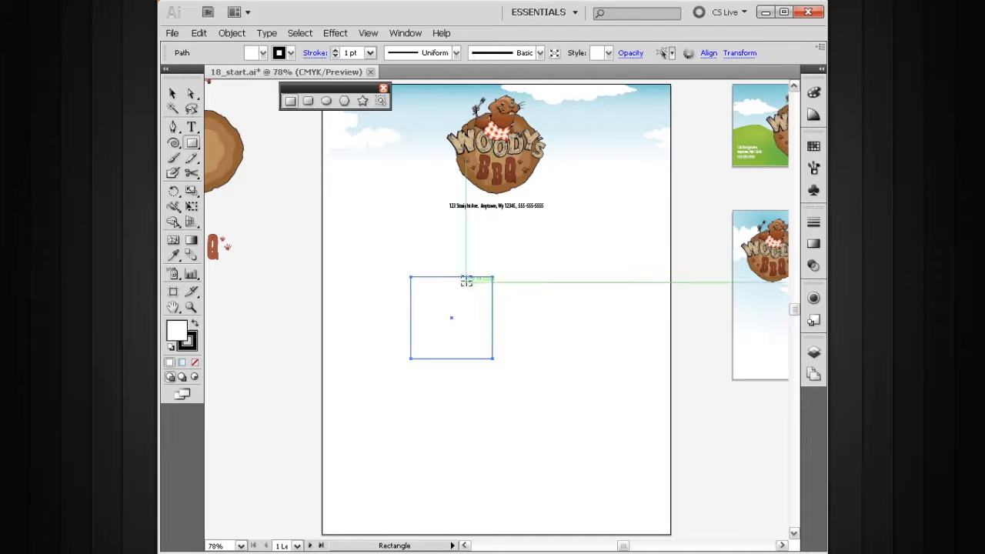
key(v)
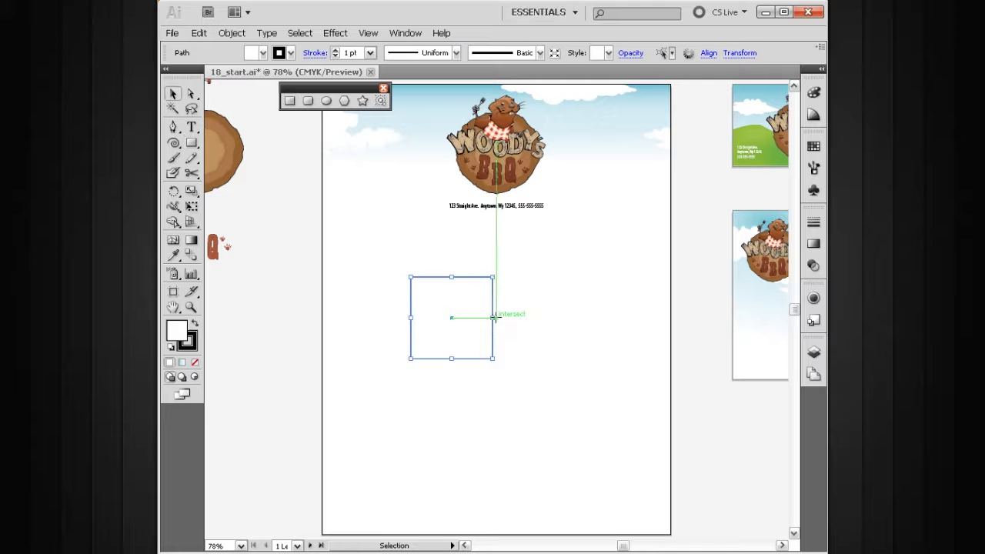
key(Delete)
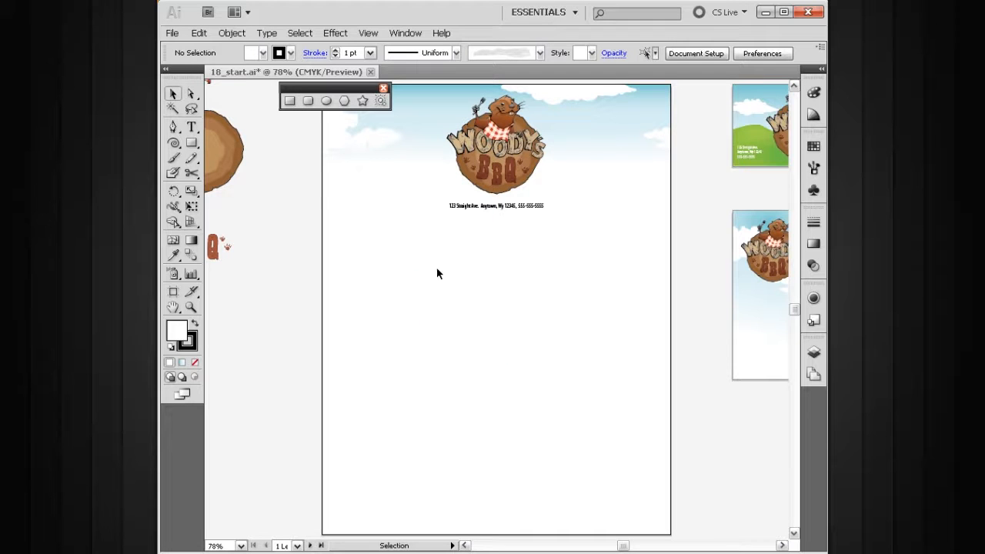
Step: Create a rectangle exactly 3 in wide and 3 in high in the lower part of the letterhead
click(290, 103)
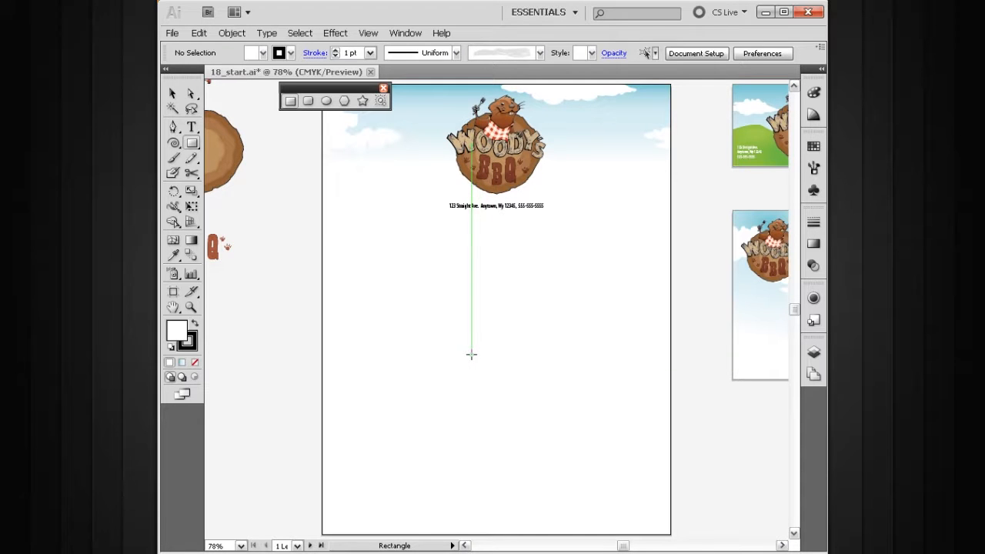
click(471, 355)
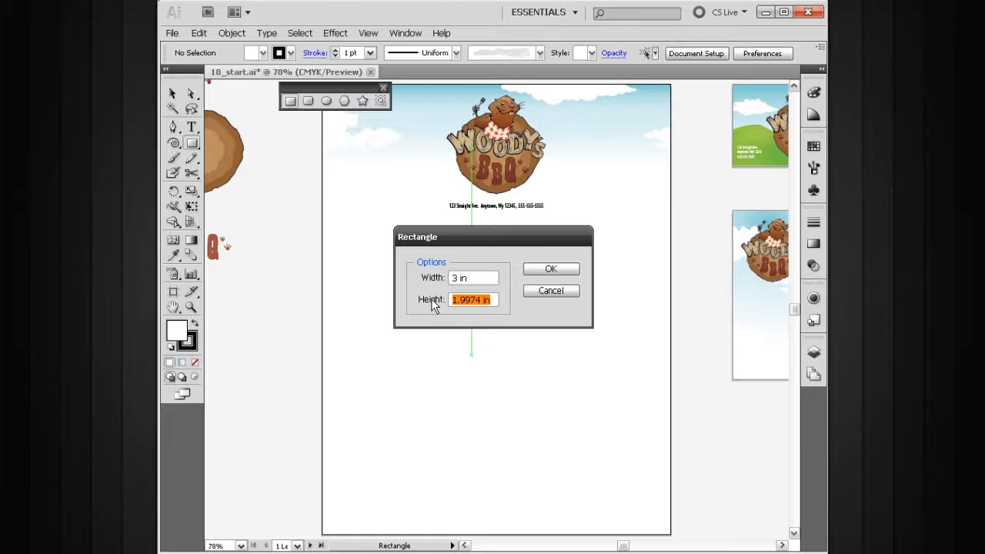
text(3 in)
click(547, 275)
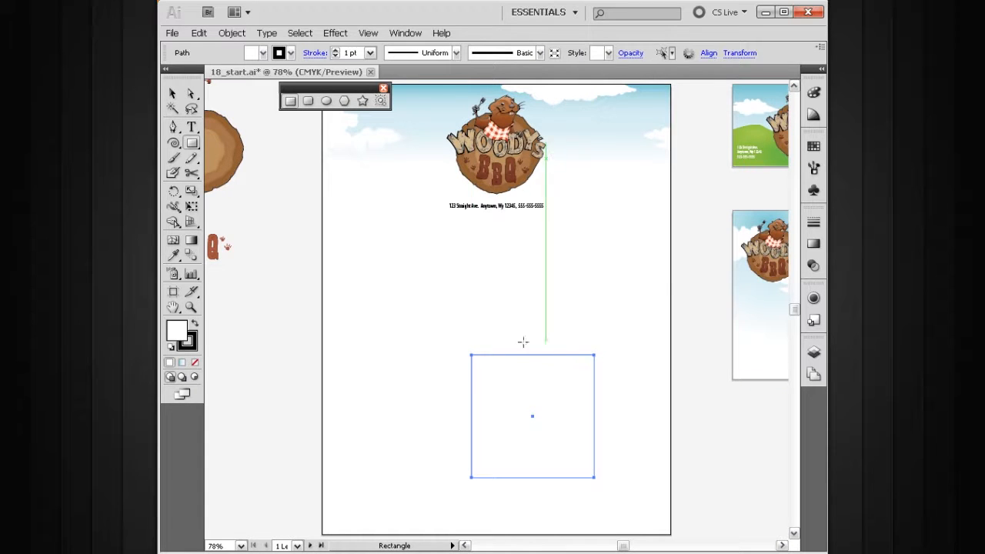
Step: Move the 3 in square up to the middle of the letterhead and delete it
key(v)
drag(556, 402, 506, 328)
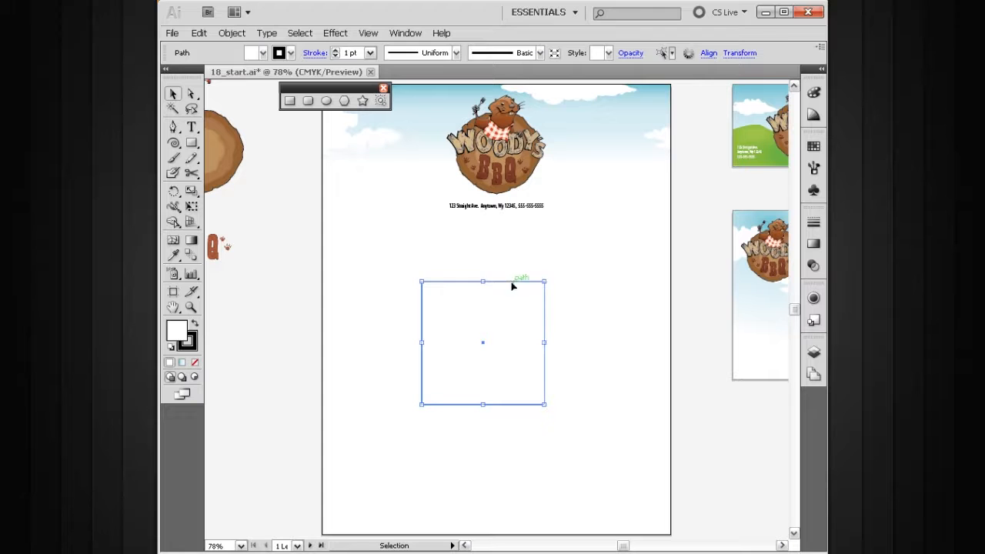
key(Delete)
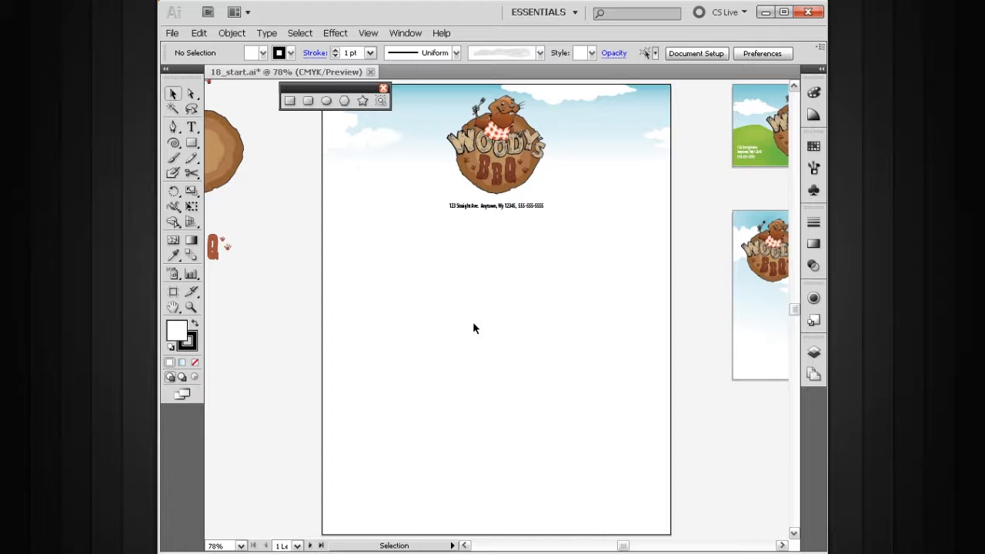
Step: Draw a rounded square below the address line with the Rounded Rectangle tool and delete it
click(308, 101)
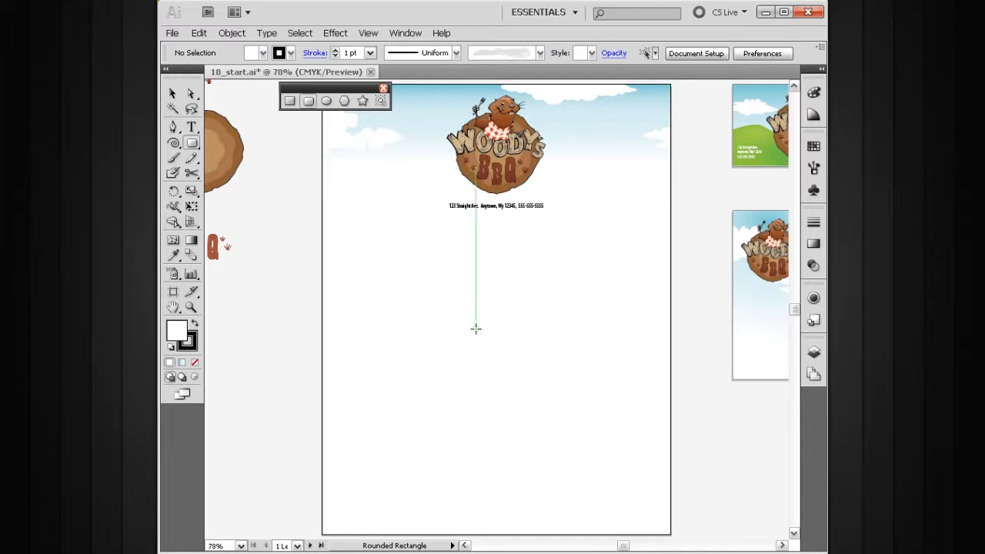
drag(451, 310, 546, 397)
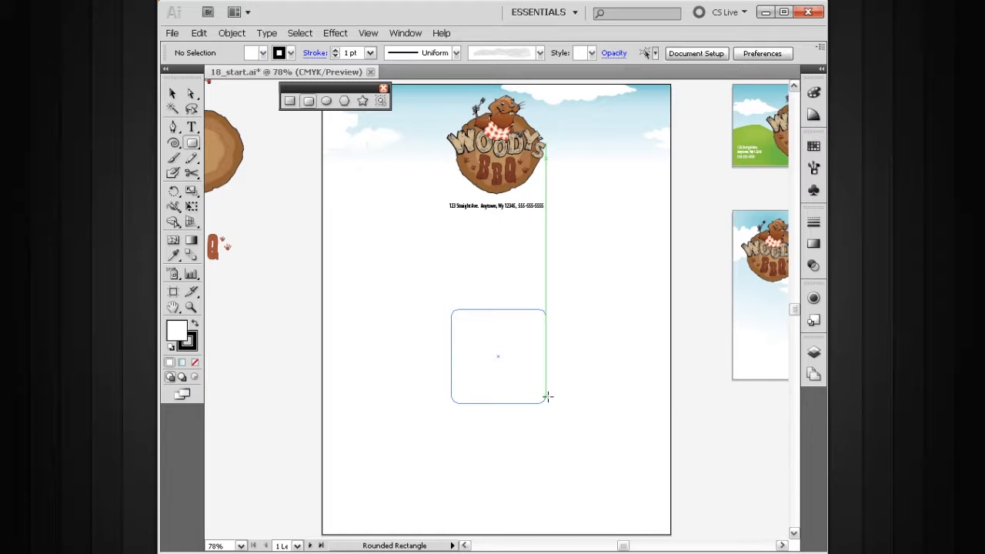
drag(545, 391, 530, 386)
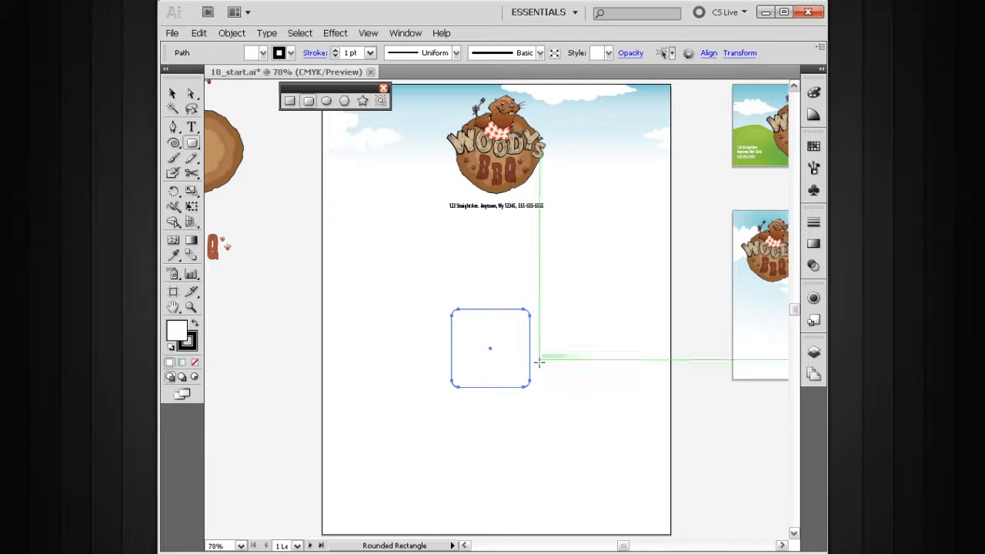
key(Delete)
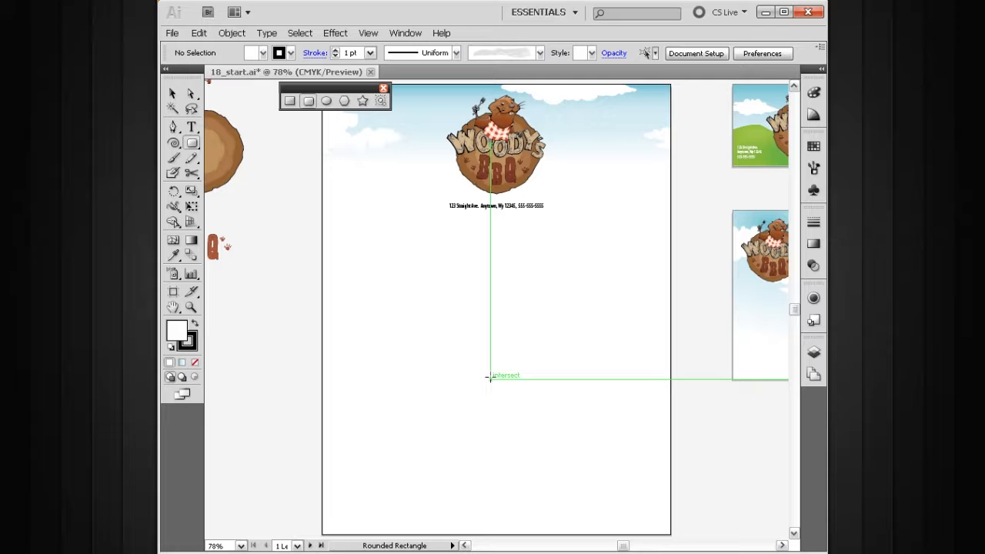
Step: Review the width, height and corner radius options for an exact rounded rectangle without creating the shape
drag(489, 374, 492, 380)
key(ctrl+z)
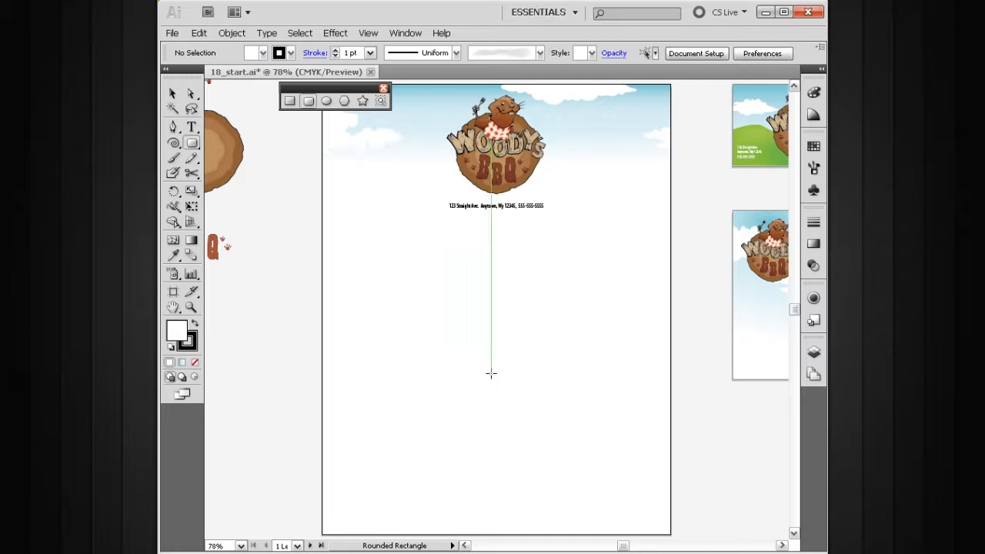
click(488, 370)
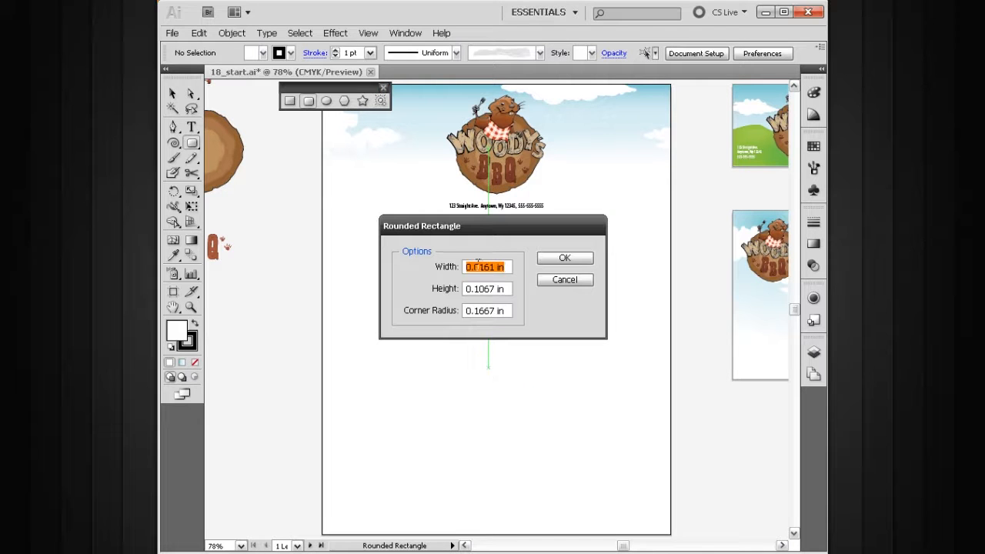
drag(487, 222, 485, 255)
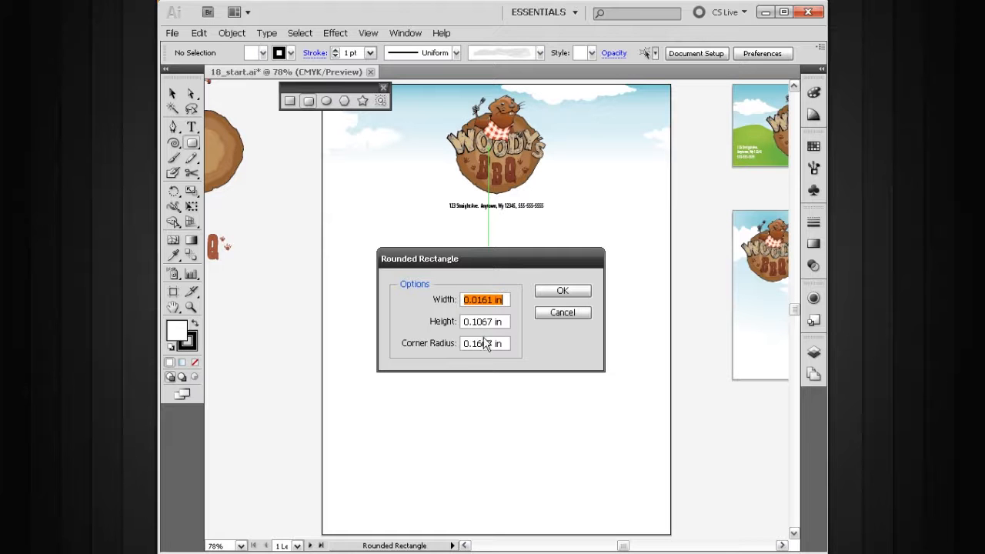
click(561, 312)
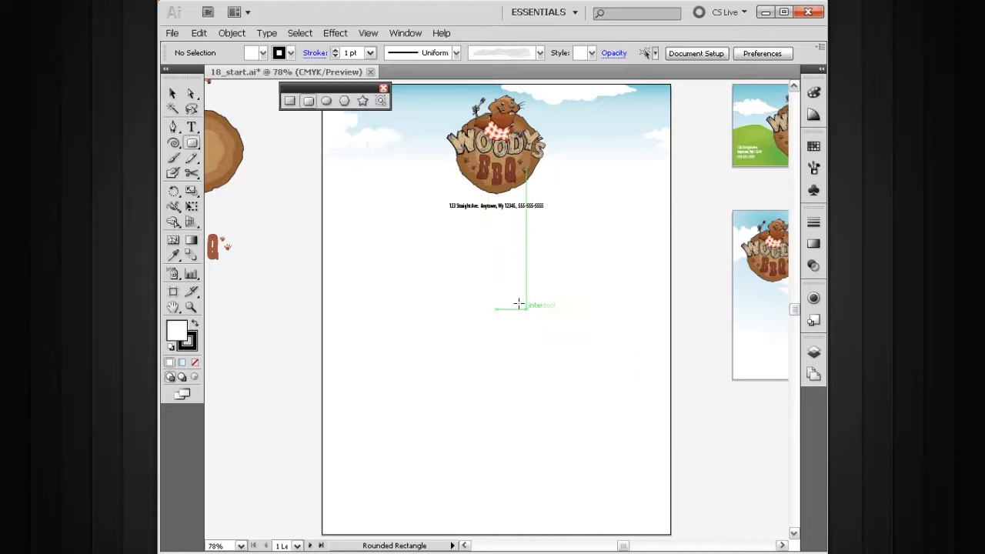
Step: Draw a trial circle about 2.2 in across, undo it, and open and cancel the exact ellipse size options
click(326, 100)
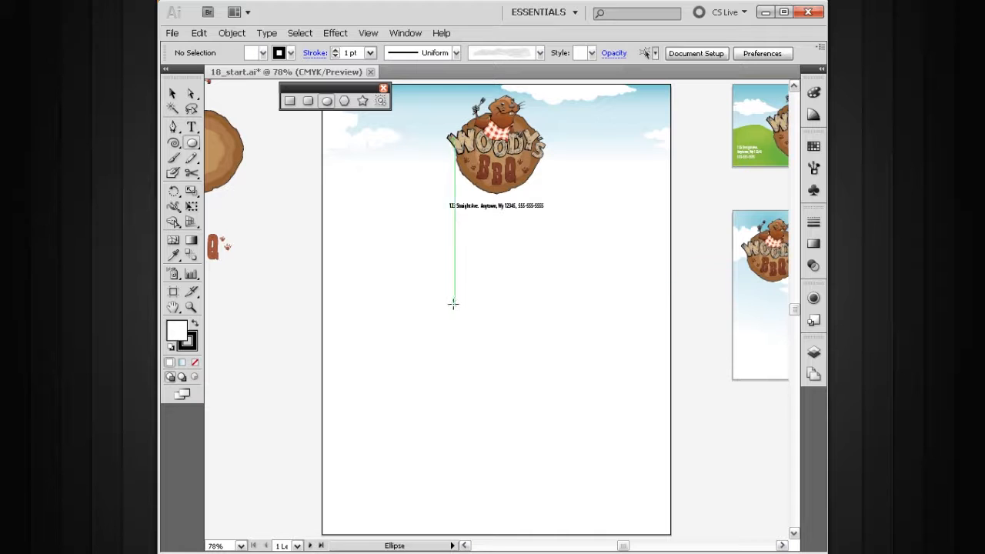
mouse_move(453, 308)
mouse_down()
mouse_move(508, 374)
mouse_move(508, 352)
mouse_move(520, 378)
mouse_move(486, 334)
mouse_move(504, 363)
mouse_move(494, 356)
mouse_up()
key(ctrl+z)
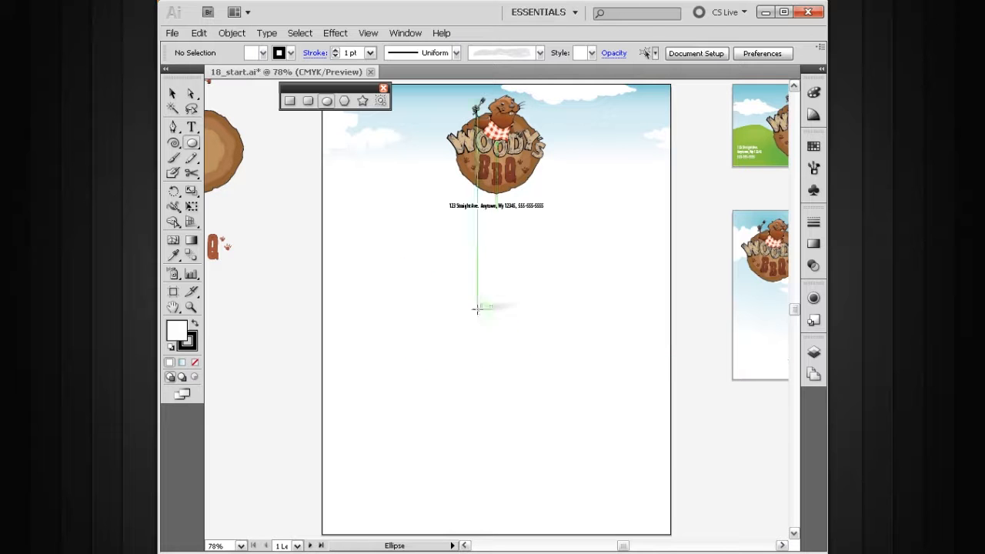
click(496, 350)
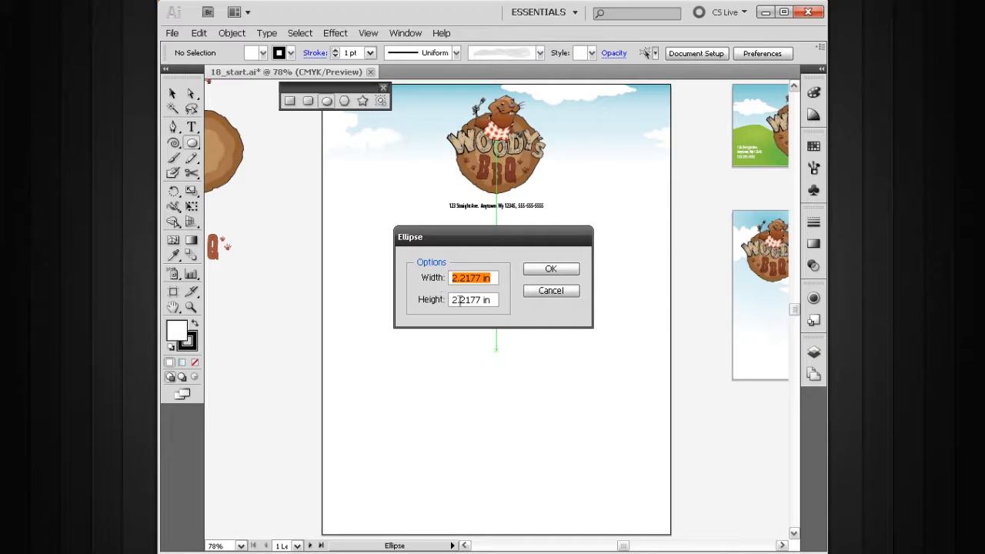
click(542, 292)
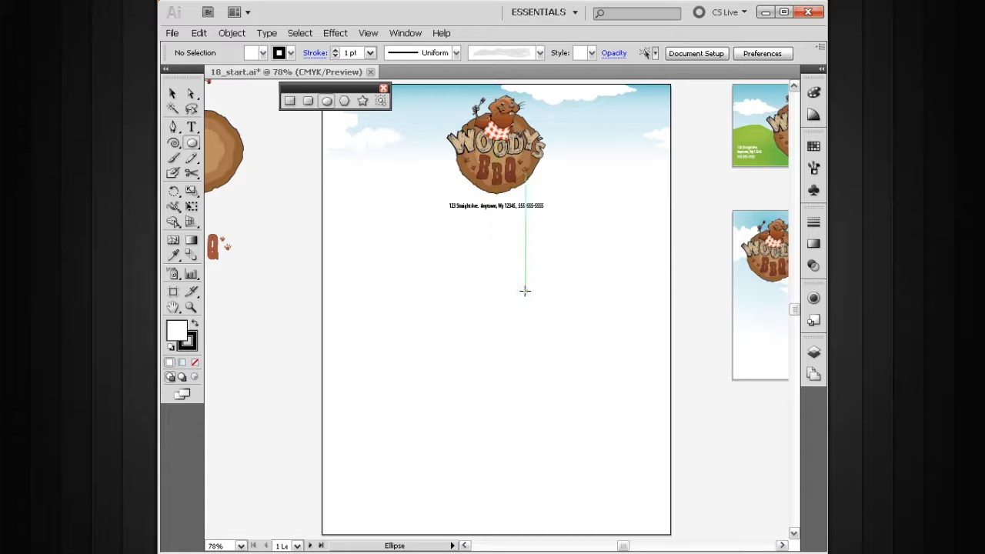
Step: Draw a triangle with a radius of about 1.34 in using the Polygon tool and undo it
click(345, 103)
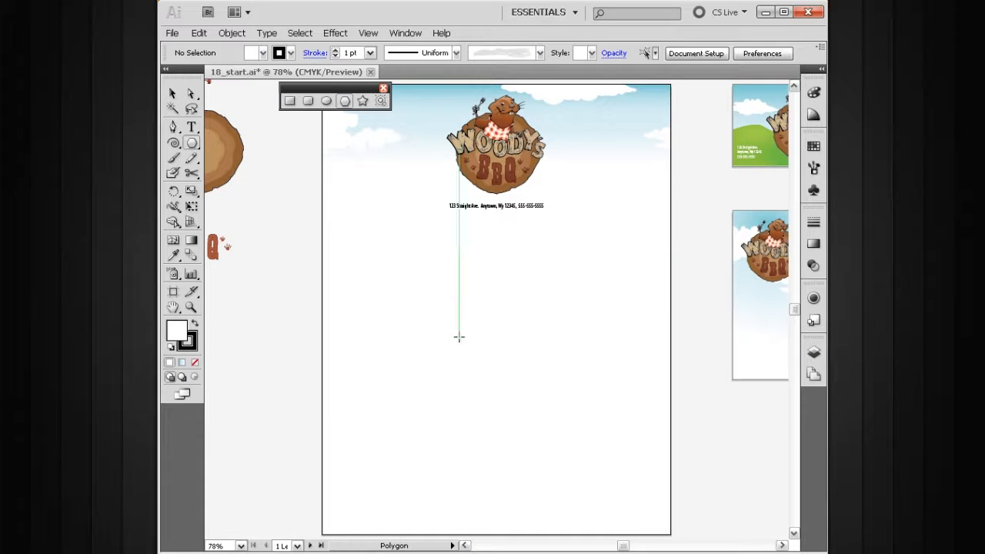
drag(451, 326, 500, 354)
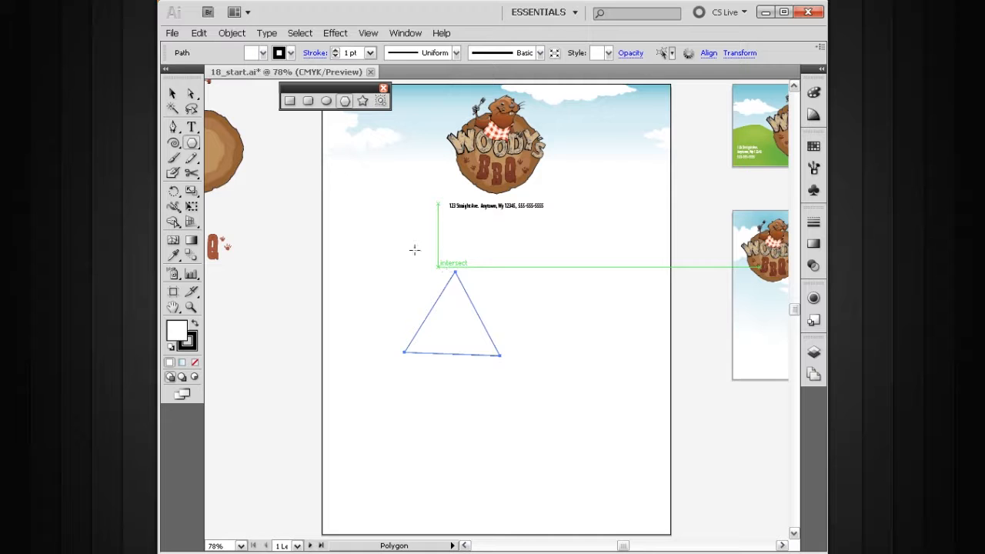
key(ctrl+z)
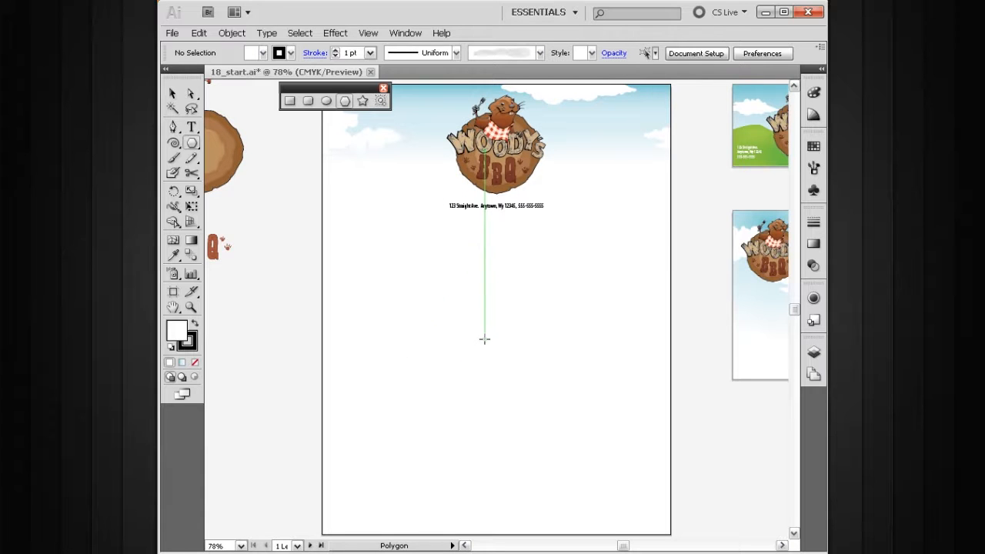
Step: Create an eight-sided polygon with a 1.3432 in radius in the middle of the letterhead and delete it
click(493, 352)
drag(483, 235, 495, 320)
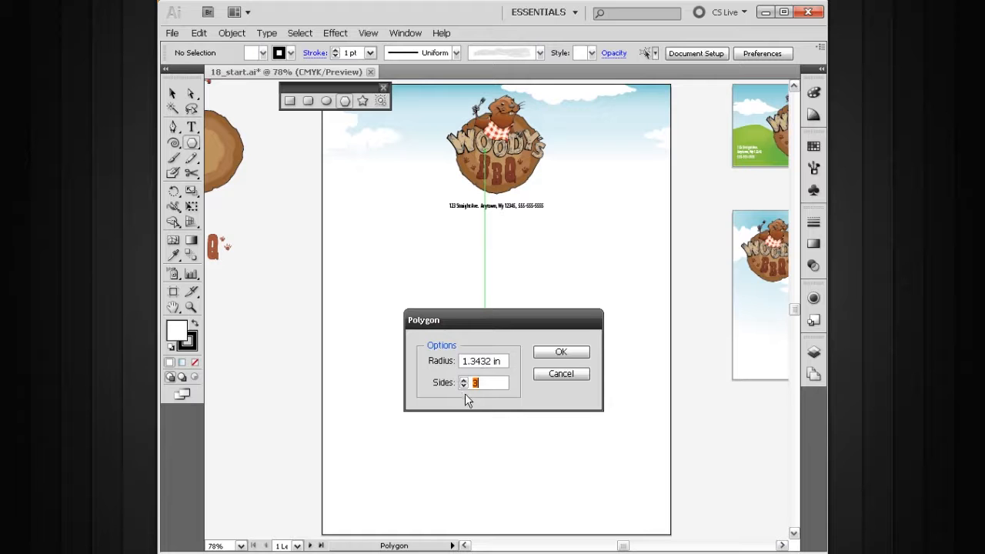
click(463, 381)
click(544, 352)
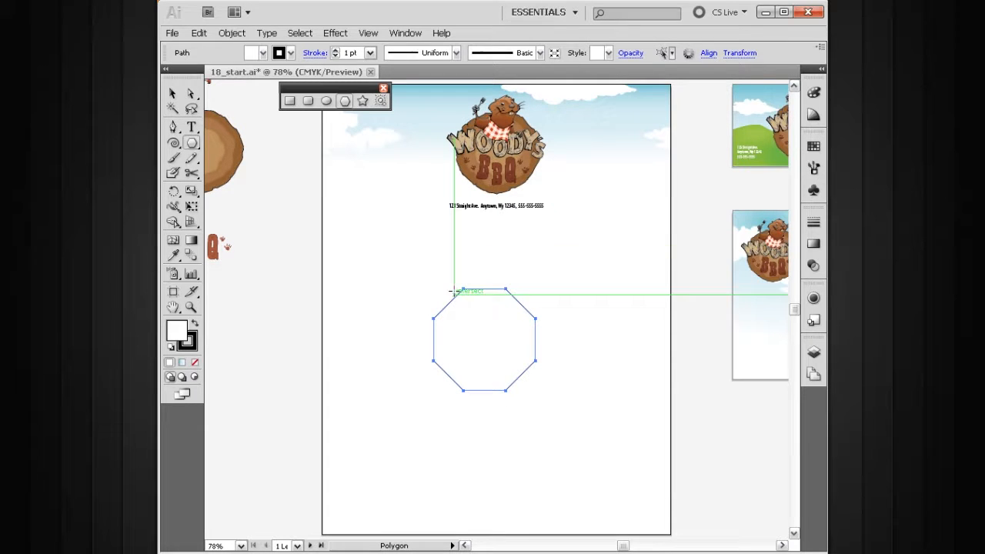
key(Delete)
Step: Create a seven-point star with radii of 0.7939 in and 0.4 in below the address line, leaving it selected
click(363, 102)
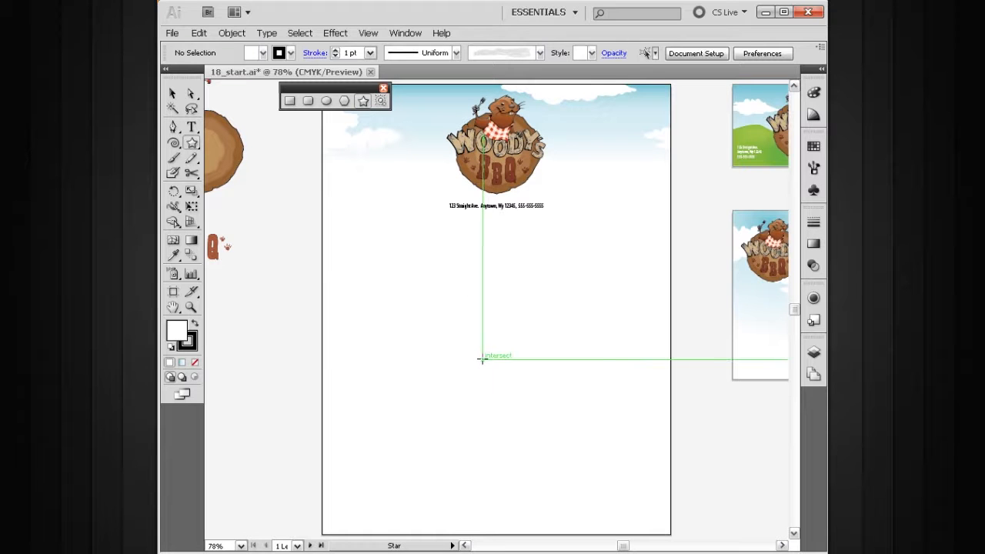
click(483, 357)
drag(457, 225, 435, 265)
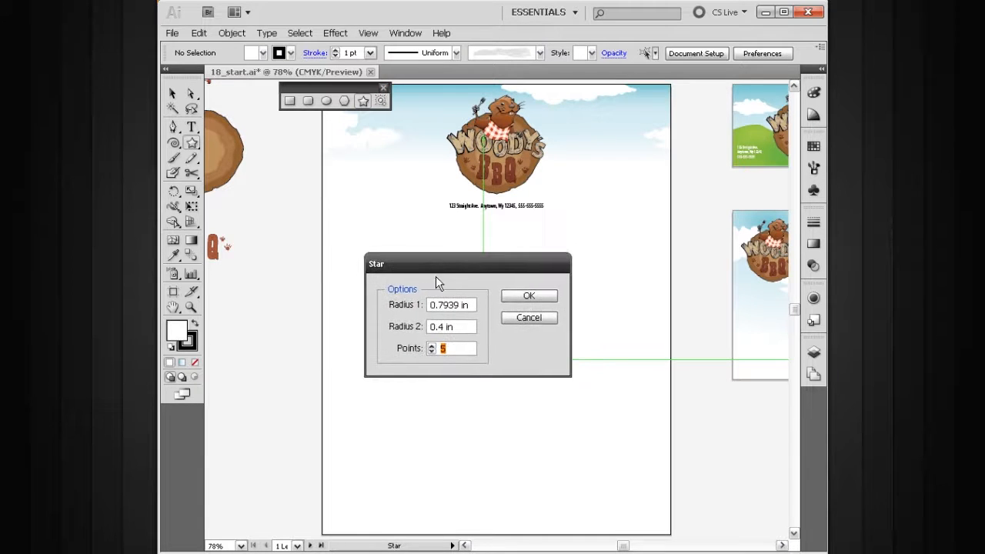
click(432, 348)
click(516, 299)
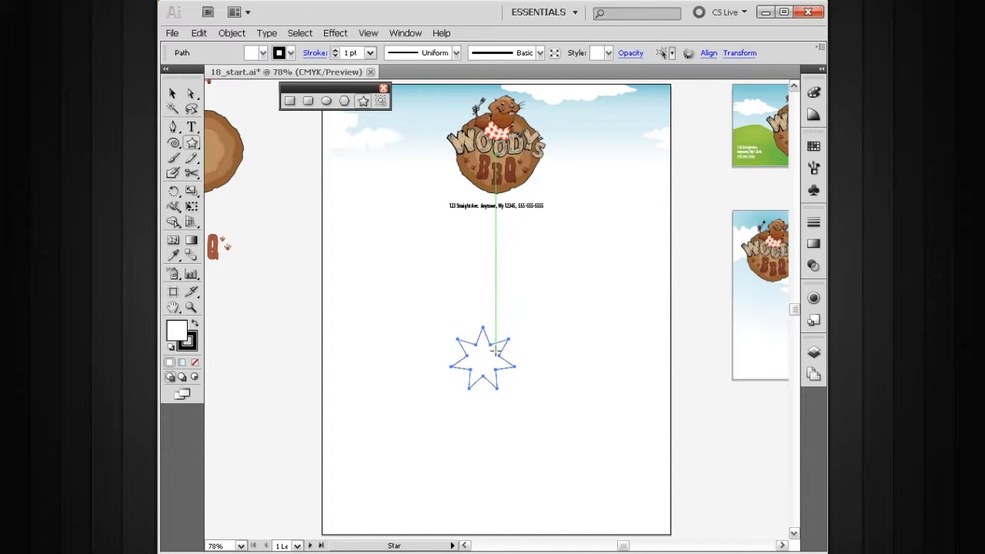
click(173, 94)
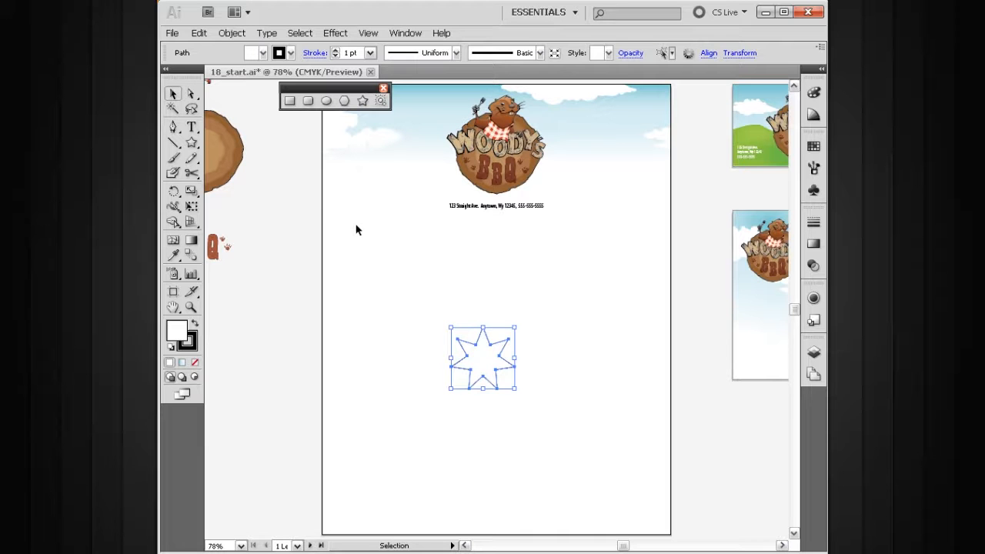
Step: Delete the seven-point star and close the floating palette of shape tools
key(Delete)
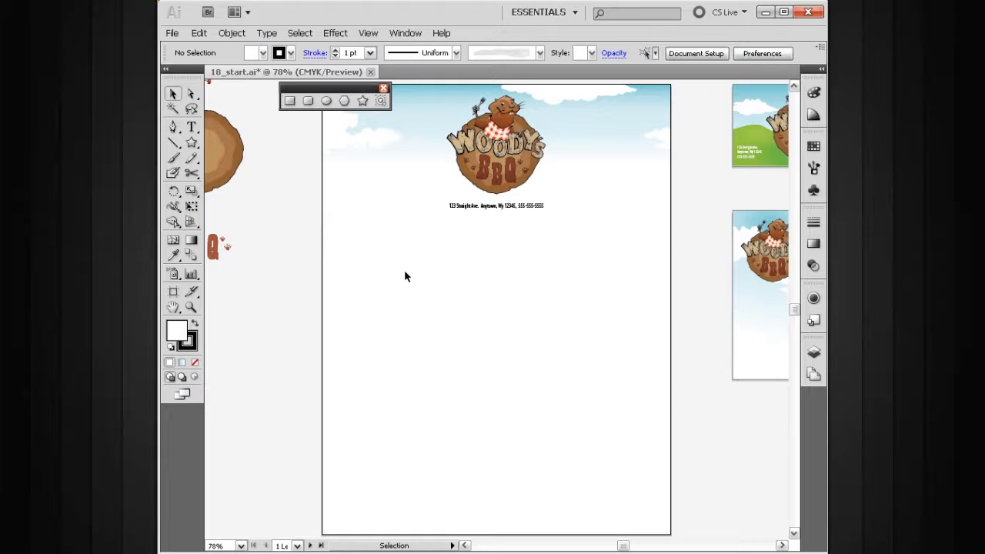
click(384, 90)
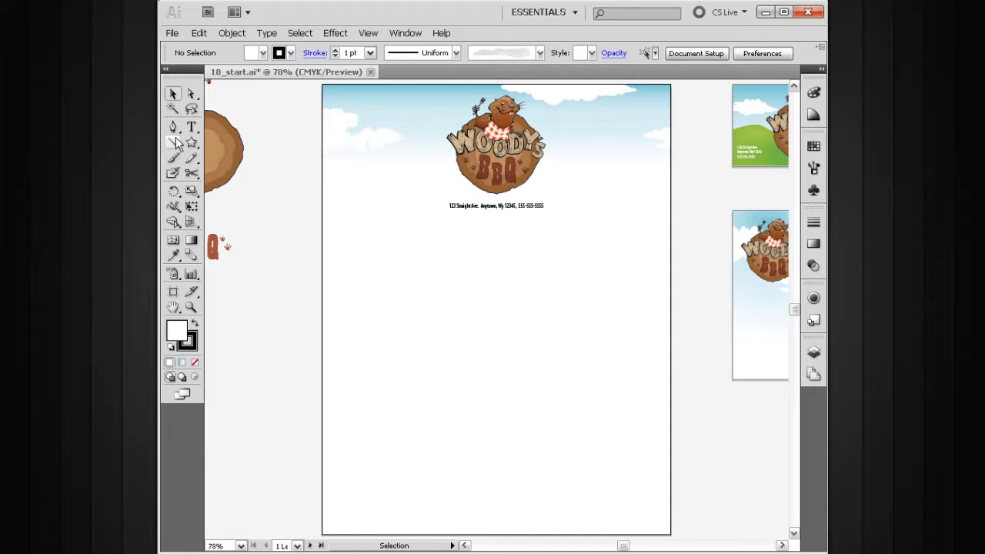
Step: Draw a trial diagonal line in the middle of the letterhead, open and cancel the exact line options, and delete the line
drag(175, 143, 221, 147)
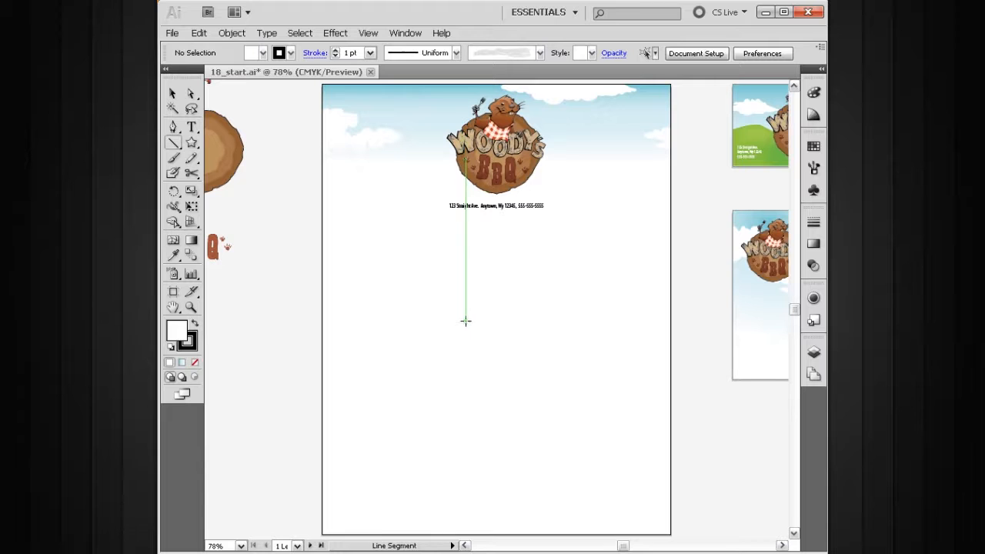
mouse_move(419, 351)
mouse_down()
mouse_move(510, 346)
mouse_move(566, 320)
mouse_up()
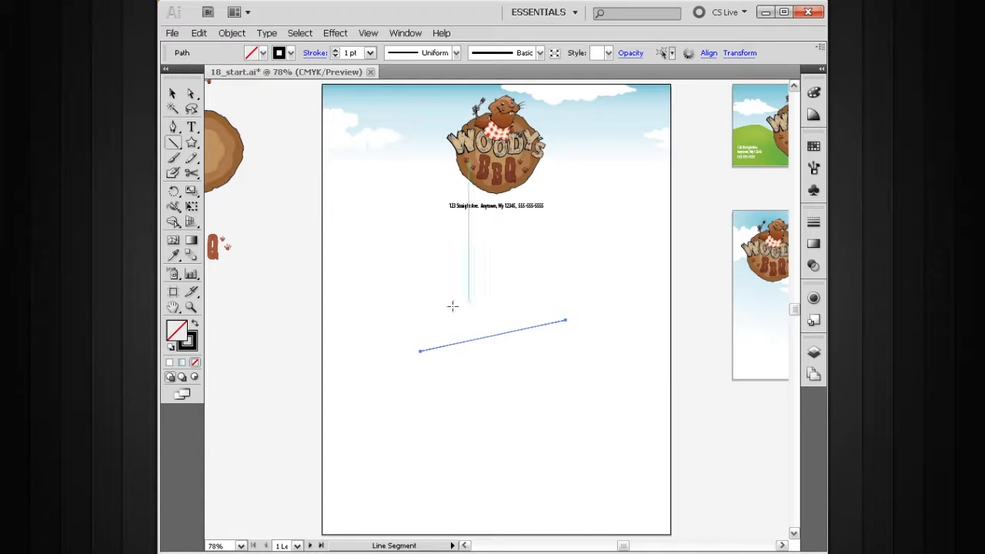
click(469, 400)
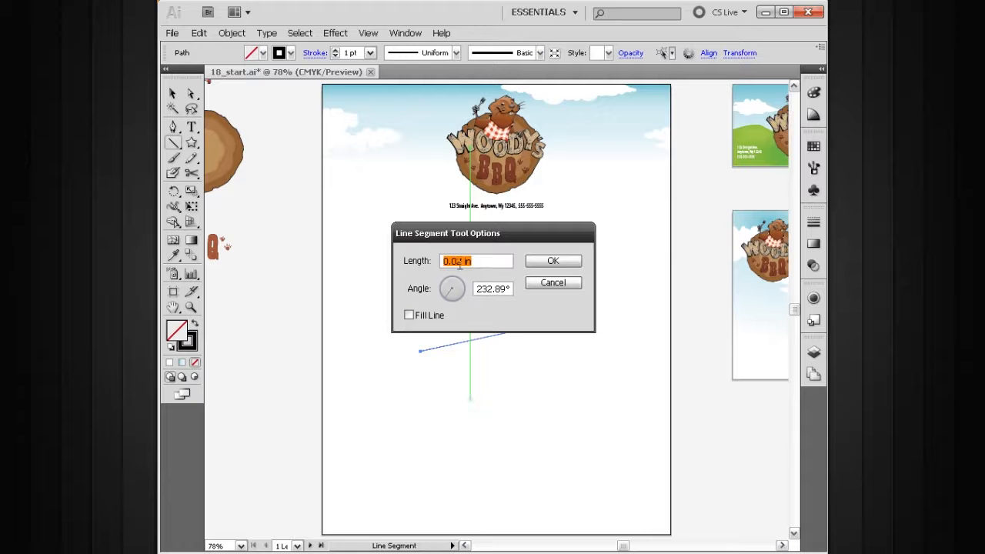
drag(478, 234, 472, 211)
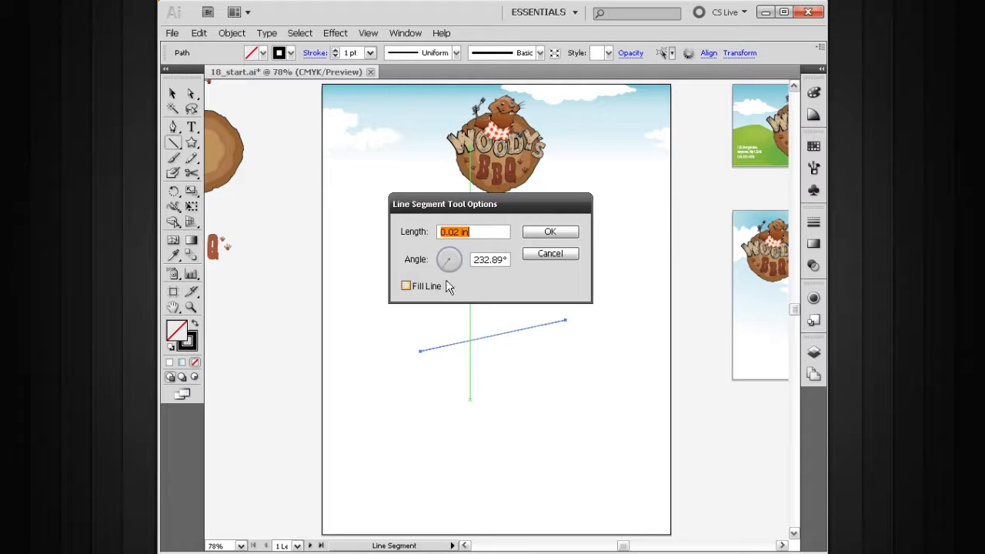
click(534, 256)
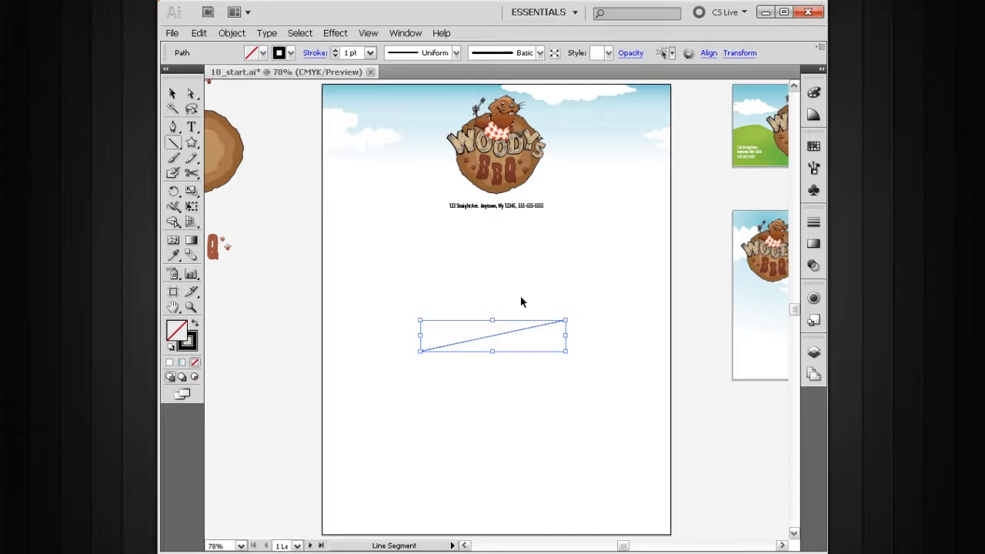
key(Delete)
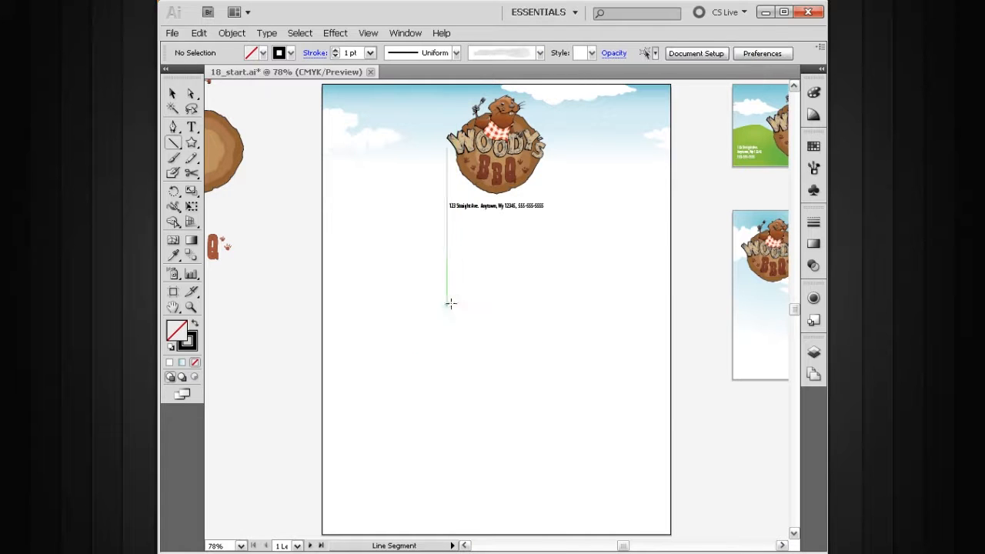
Step: Swap the default colours to a black fill and white stroke, and create and undo a 0.02 in line with Fill Line enabled
key(d)
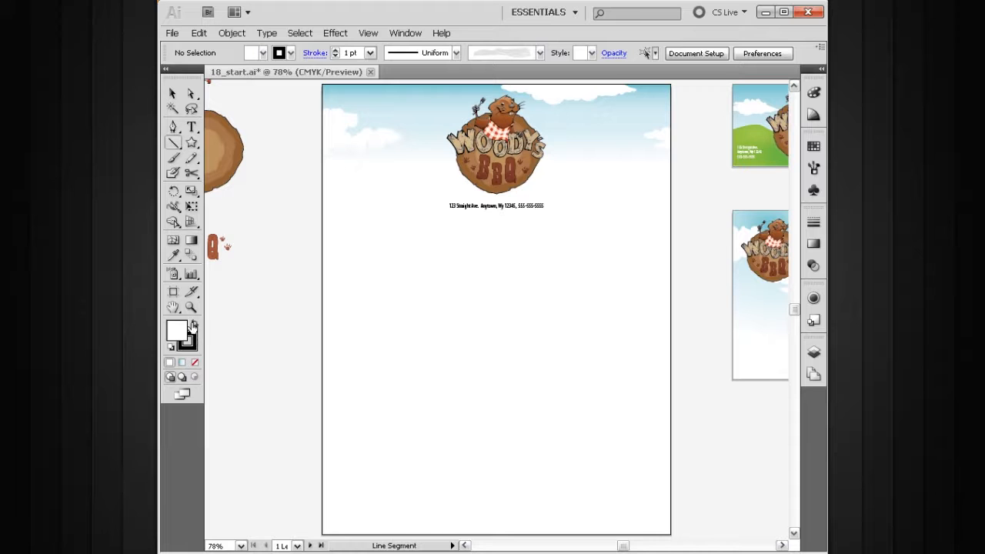
click(194, 327)
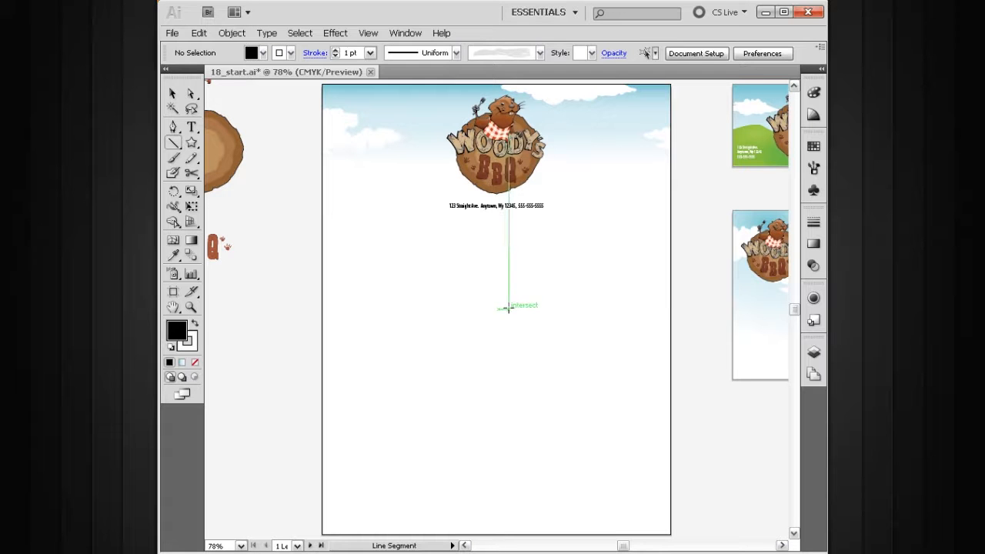
click(470, 338)
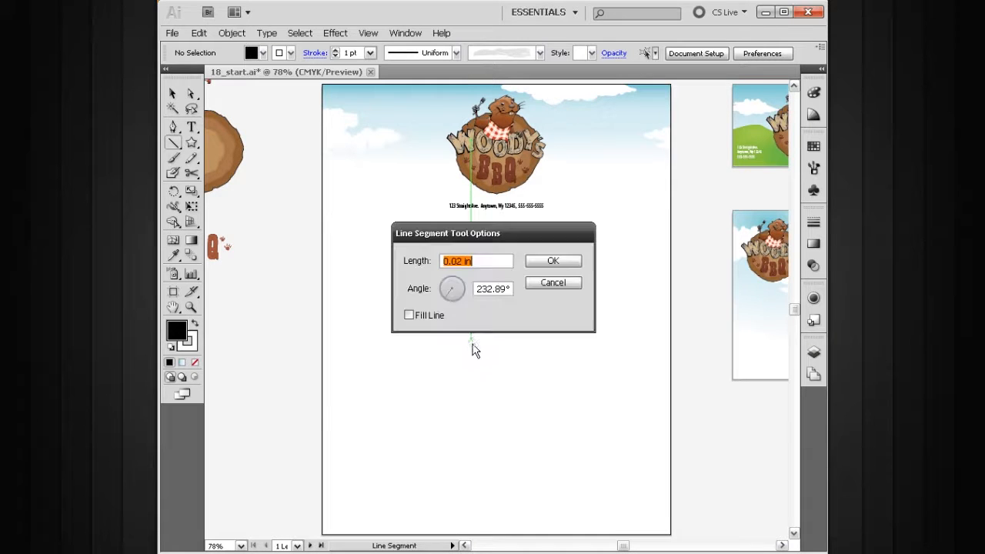
click(409, 316)
click(533, 267)
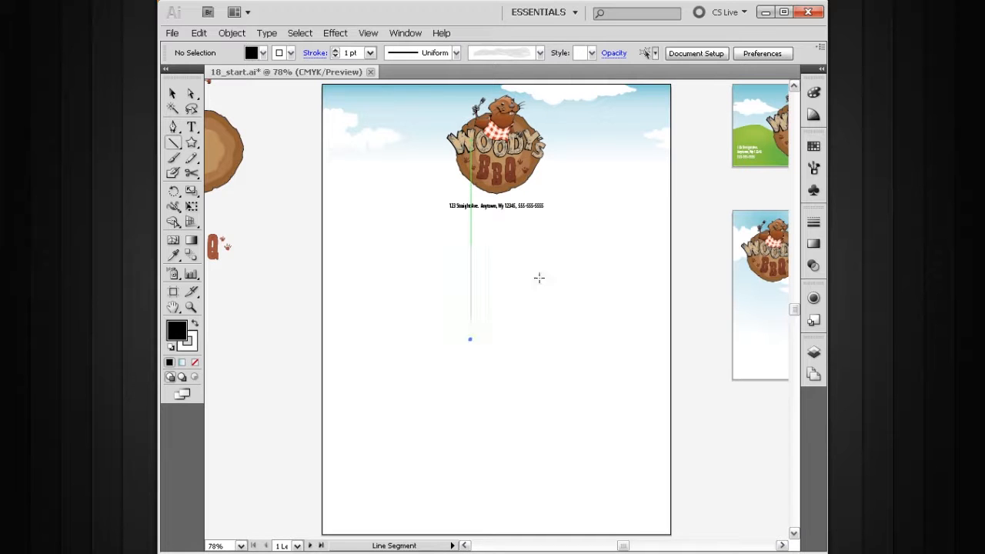
key(ctrl+z)
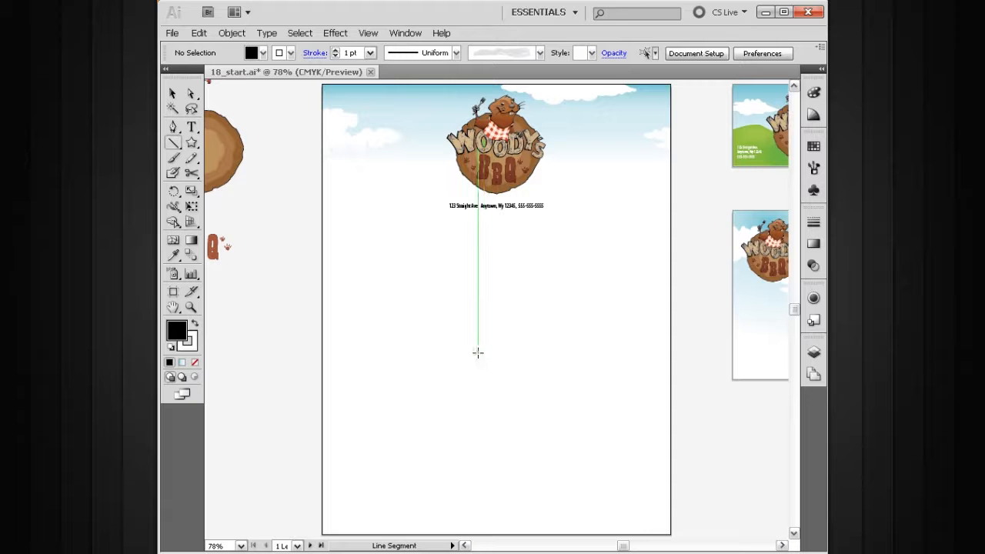
Step: Create a 1.5 in line at 232.89° with Fill Line enabled, starting near the middle of the letterhead
click(477, 353)
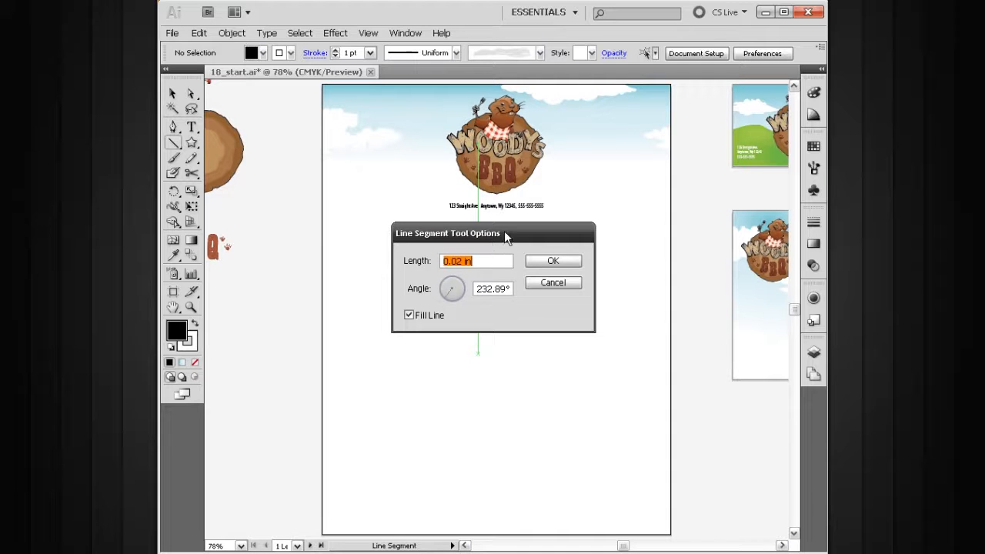
text(1.5)
click(551, 263)
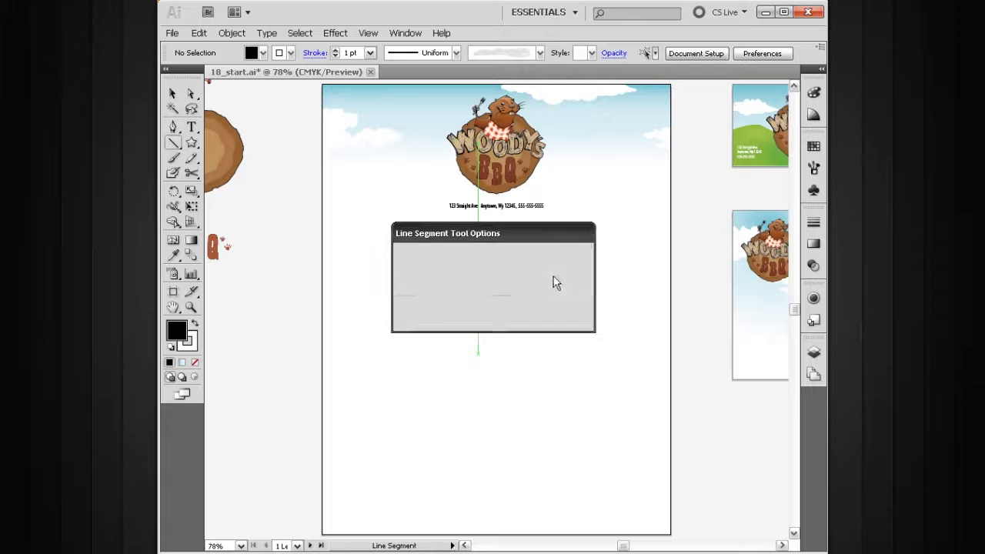
Step: Move the 1.5 in line up and to the right on the letterhead and delete it
key(v)
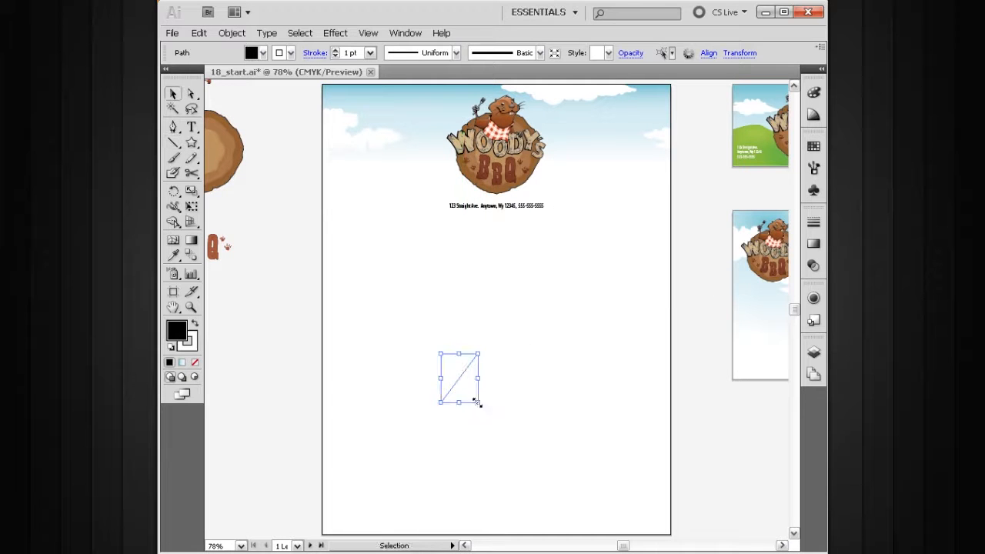
key(Delete)
drag(465, 383, 514, 325)
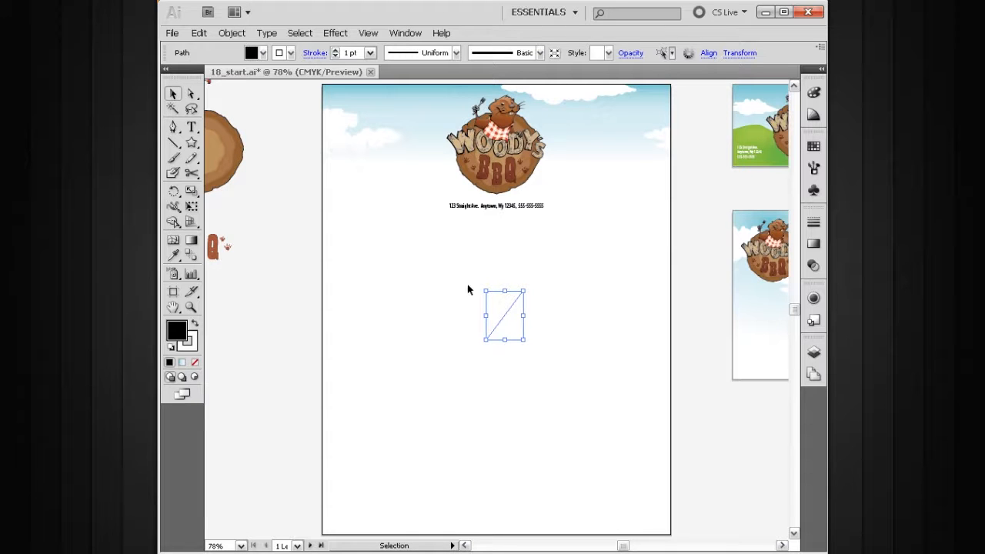
click(454, 394)
Step: Tear off the line tools as a floating palette over the letterhead's upper edge, and open and cancel the Line Segment options
drag(176, 149, 294, 159)
drag(239, 144, 348, 103)
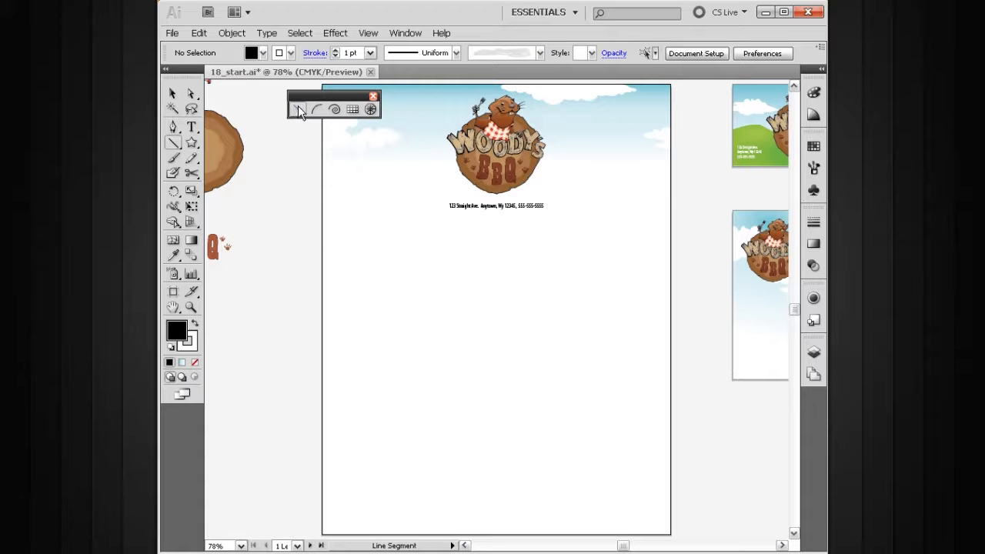
double_click(299, 111)
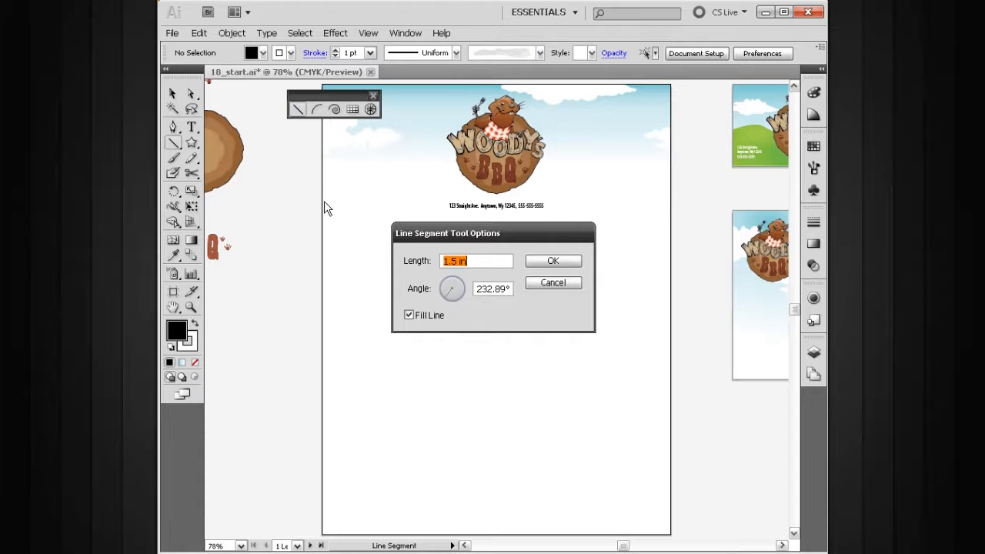
click(555, 285)
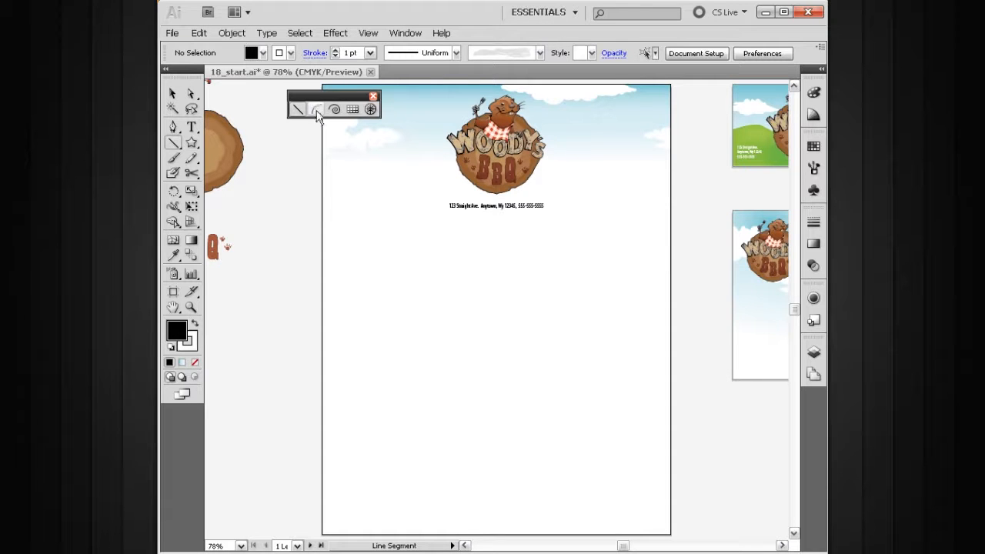
Step: Draw an arc rising from the lower left to the upper right across the middle of the letterhead
click(317, 112)
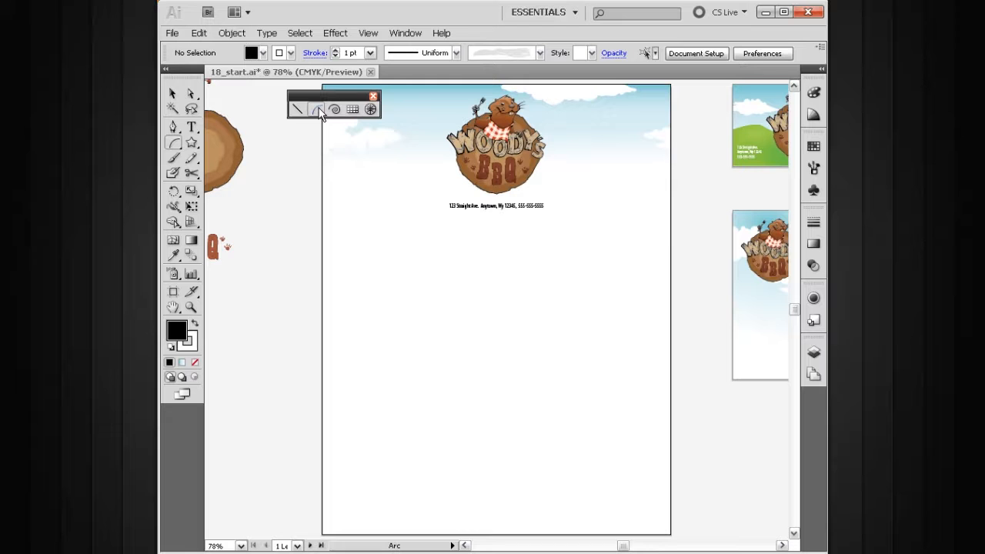
drag(395, 403, 544, 301)
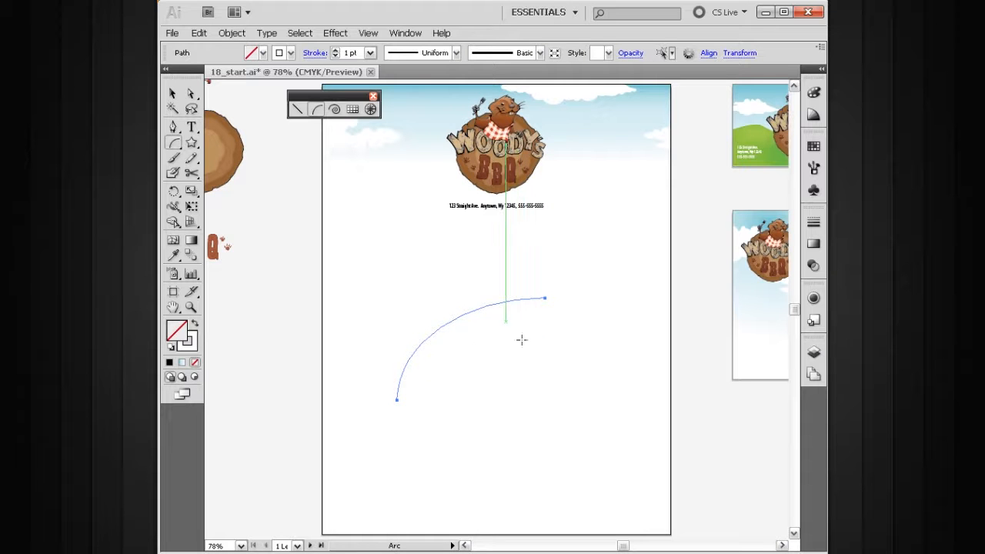
key(space)
drag(497, 362, 477, 338)
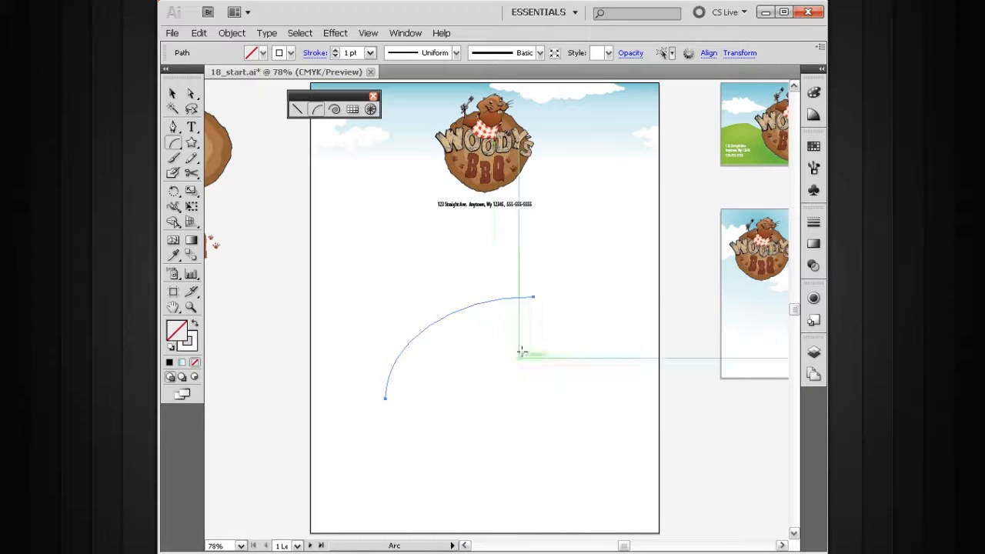
Step: Draw further trial arcs in different directions, one about 2.7 by 1.25 in, undo them, and delete the remaining first arc
mouse_move(468, 407)
mouse_down()
mouse_move(585, 282)
mouse_move(519, 343)
mouse_move(549, 328)
mouse_up()
key(ctrl+z)
mouse_move(466, 419)
mouse_down()
mouse_move(510, 352)
mouse_move(534, 351)
mouse_move(523, 391)
mouse_move(486, 336)
mouse_move(455, 356)
mouse_move(453, 341)
mouse_move(497, 326)
mouse_move(545, 336)
mouse_move(556, 385)
mouse_move(549, 415)
mouse_move(499, 459)
mouse_move(472, 461)
mouse_move(433, 397)
mouse_move(451, 346)
mouse_move(515, 328)
mouse_move(550, 366)
mouse_move(549, 410)
mouse_move(501, 457)
mouse_move(462, 457)
mouse_move(435, 422)
mouse_move(426, 369)
mouse_up()
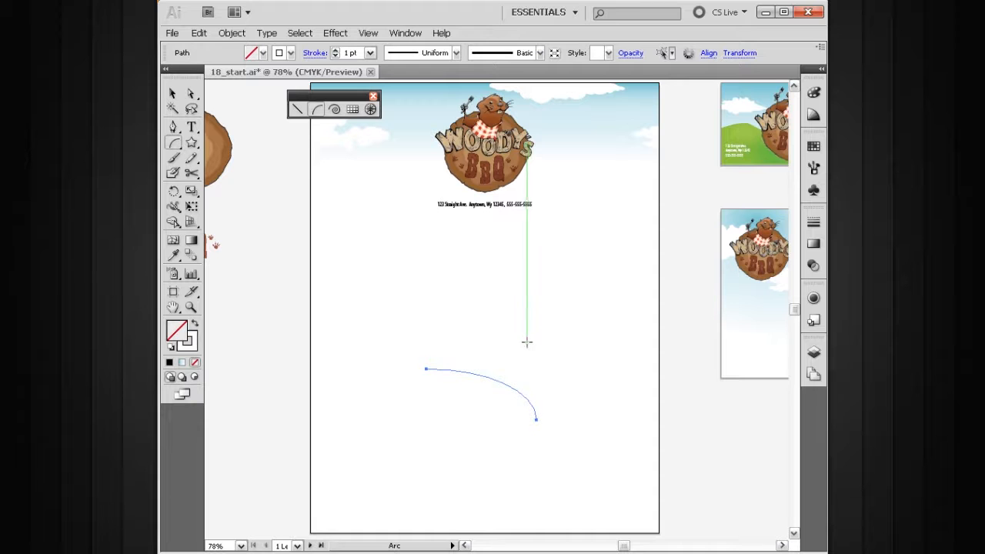
key(ctrl+z)
drag(568, 256, 367, 435)
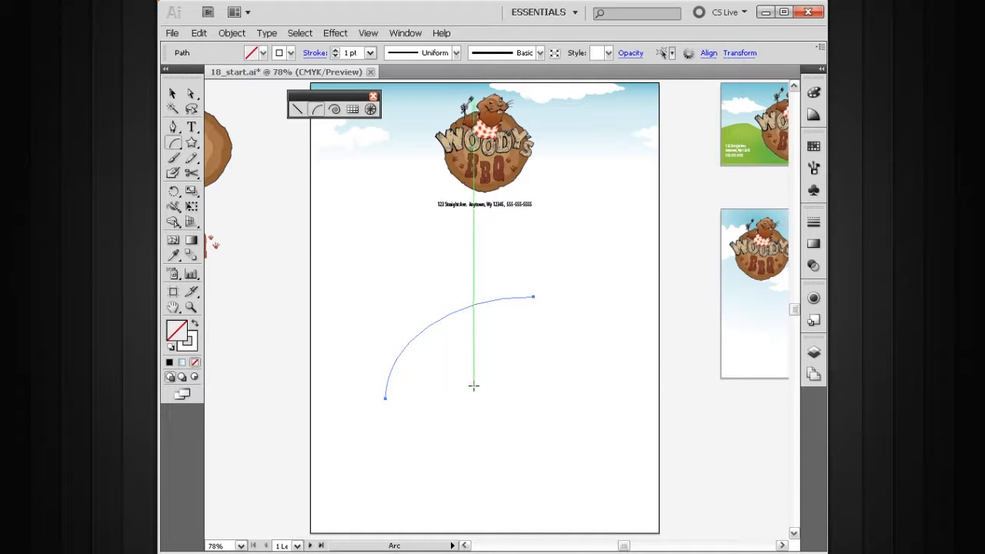
key(Delete)
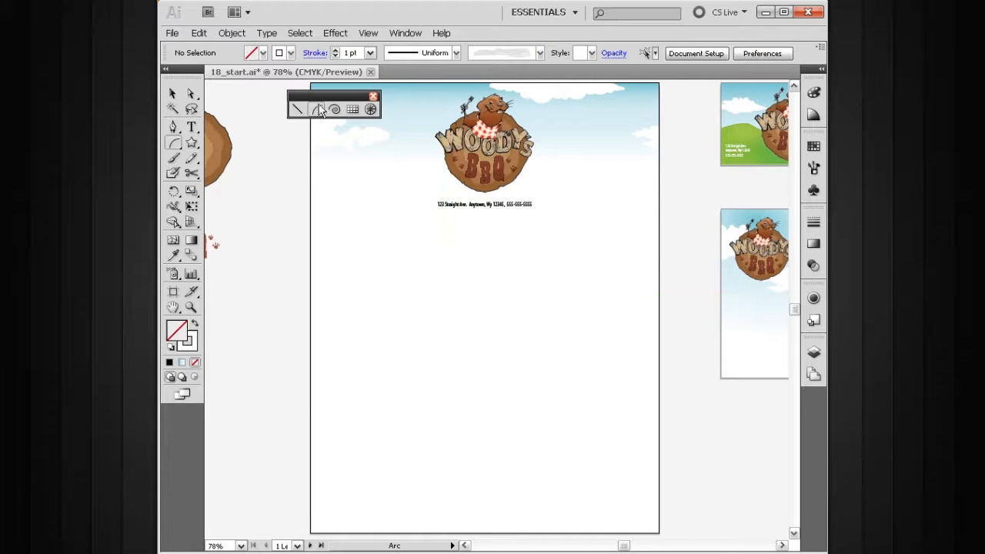
Step: Open the exact arc options, set the type to Closed with the base along the X axis, and cancel
click(437, 353)
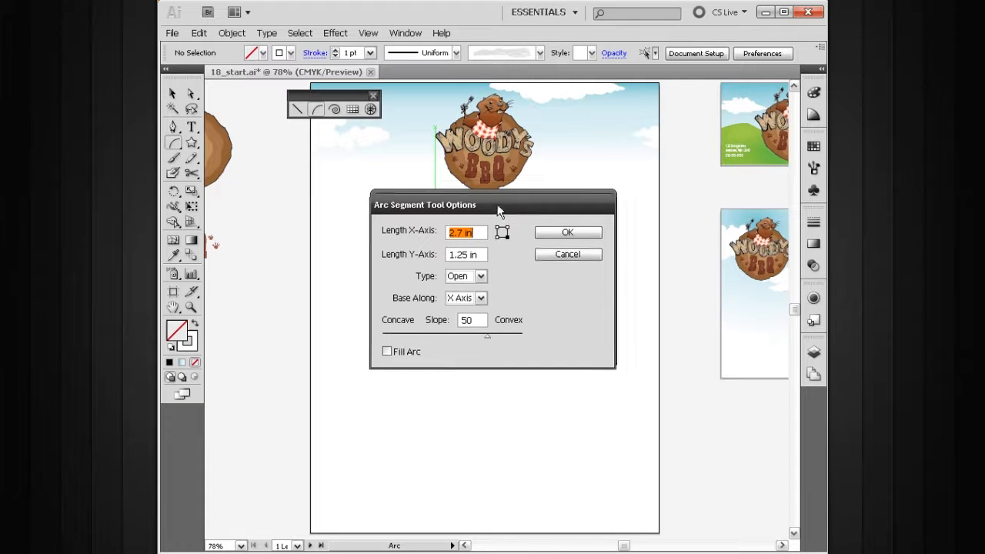
drag(499, 211, 501, 224)
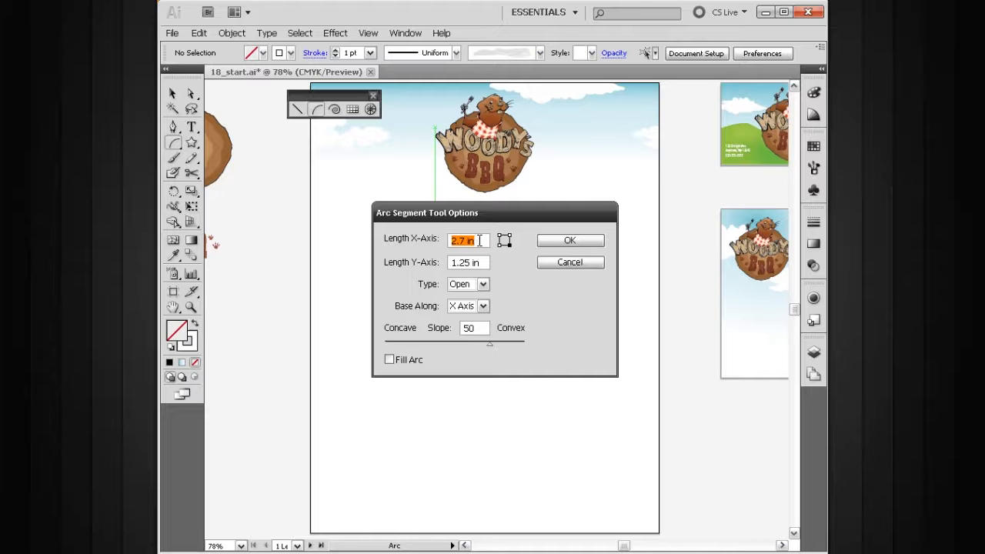
click(482, 284)
click(464, 310)
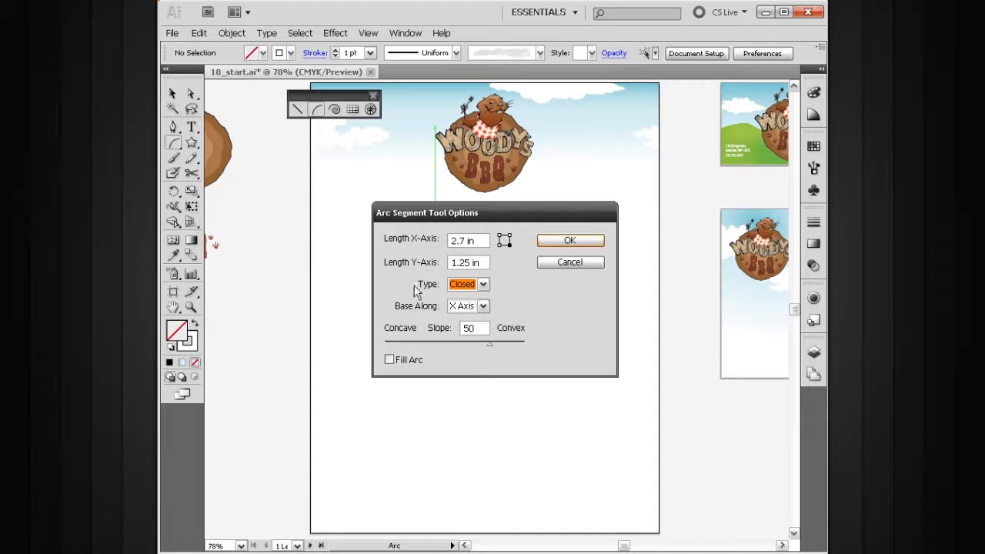
click(470, 309)
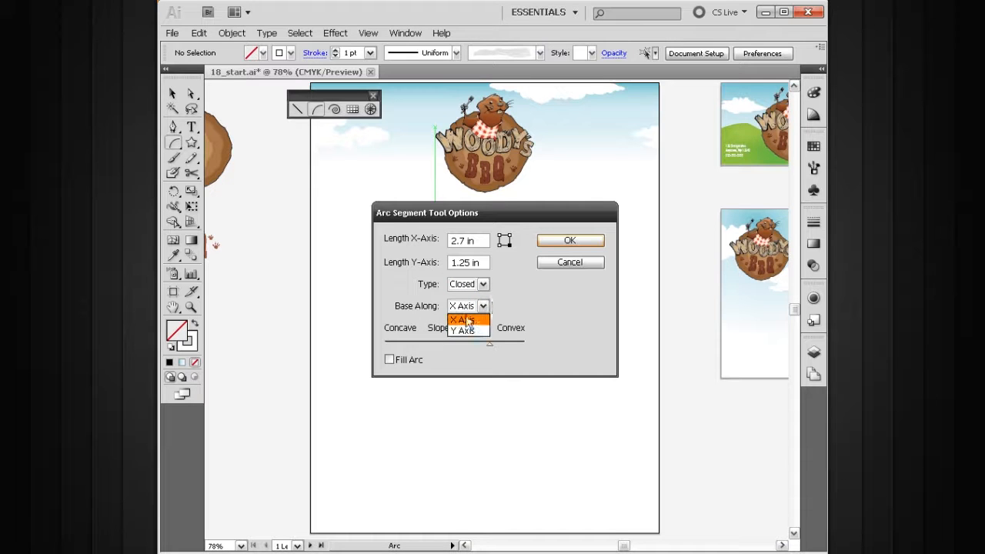
click(501, 312)
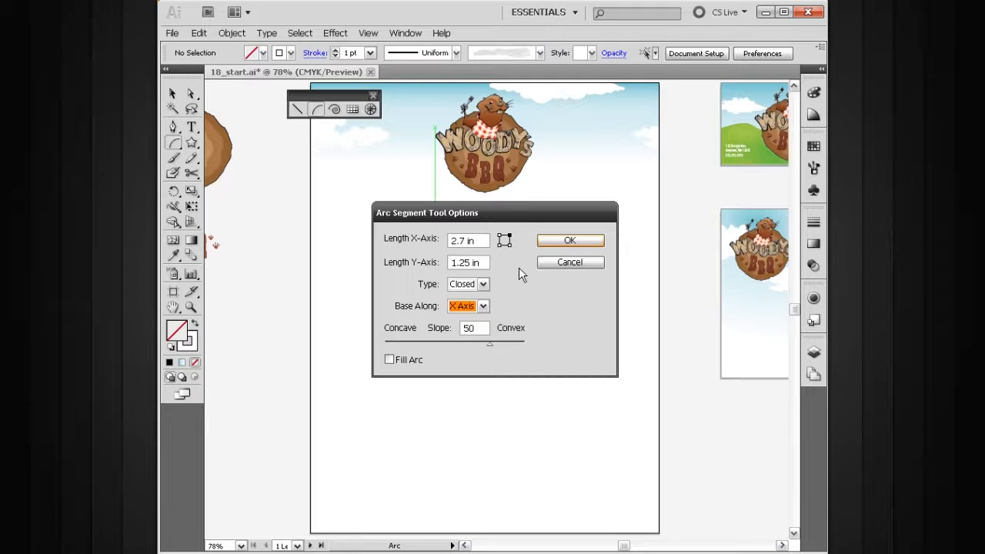
click(562, 263)
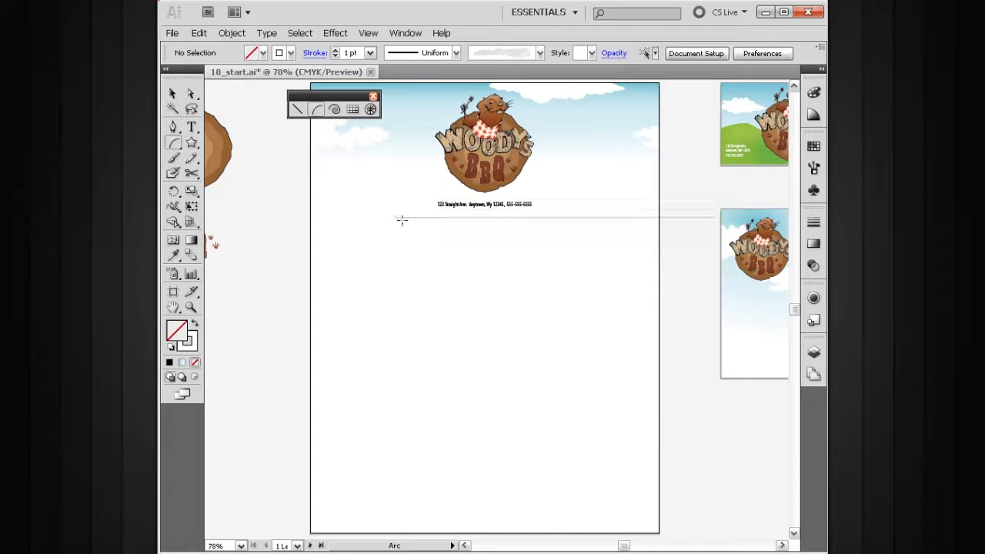
Step: Restore the default colours and draw an unfilled spiral with a radius of about 1.32 in in the middle of the letterhead
click(335, 110)
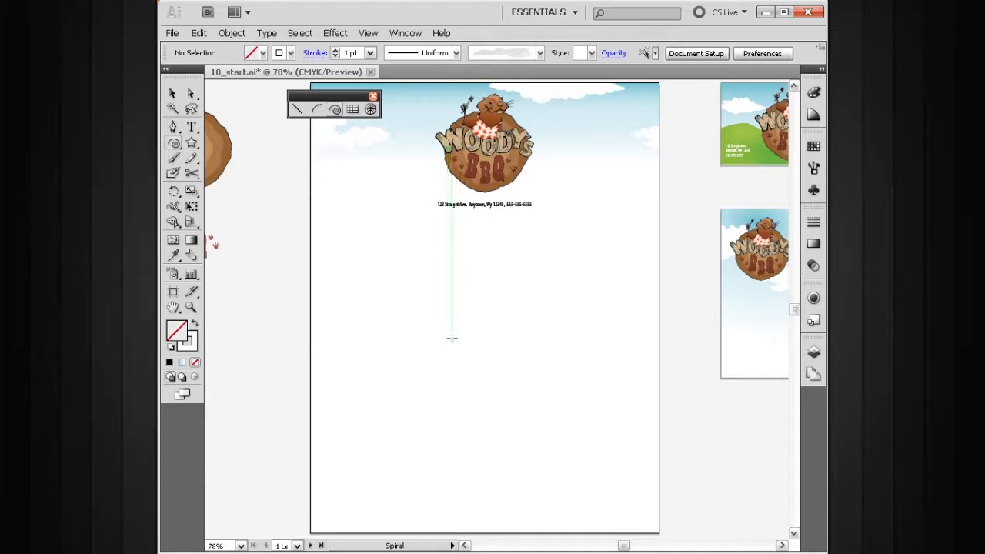
key(d)
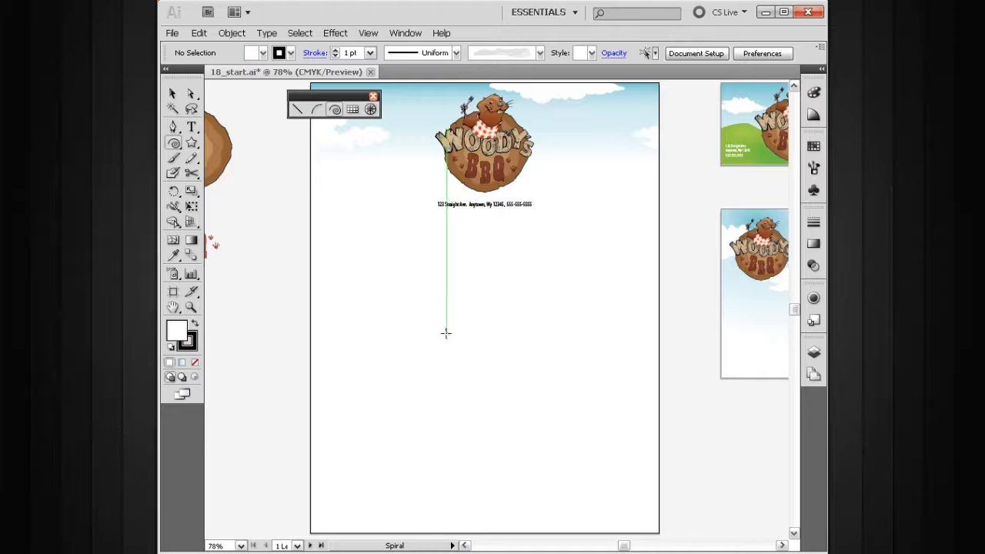
mouse_move(446, 331)
mouse_down()
mouse_move(477, 365)
mouse_move(493, 346)
mouse_up()
key(slash)
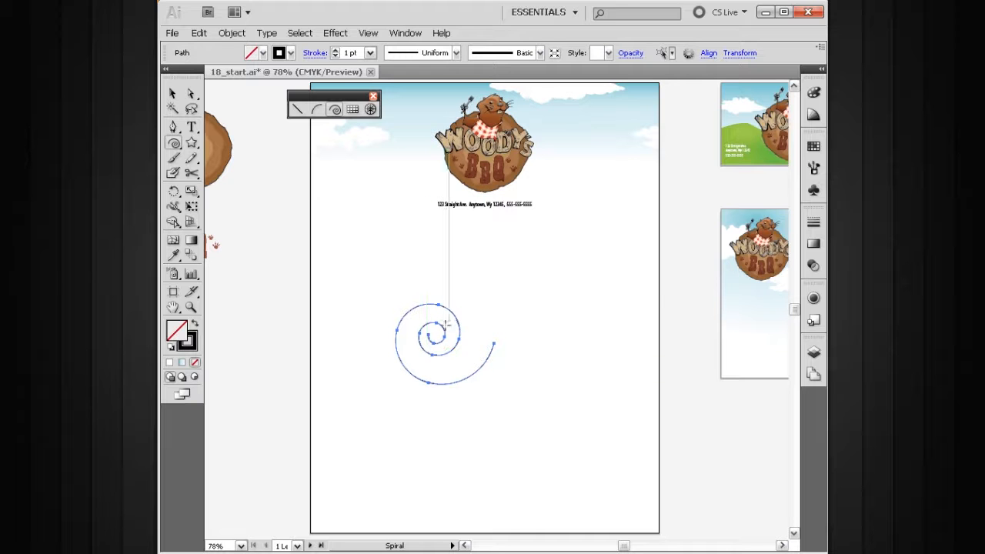
Step: Open and cancel the exact spiral options, and delete the drawn spiral
click(549, 335)
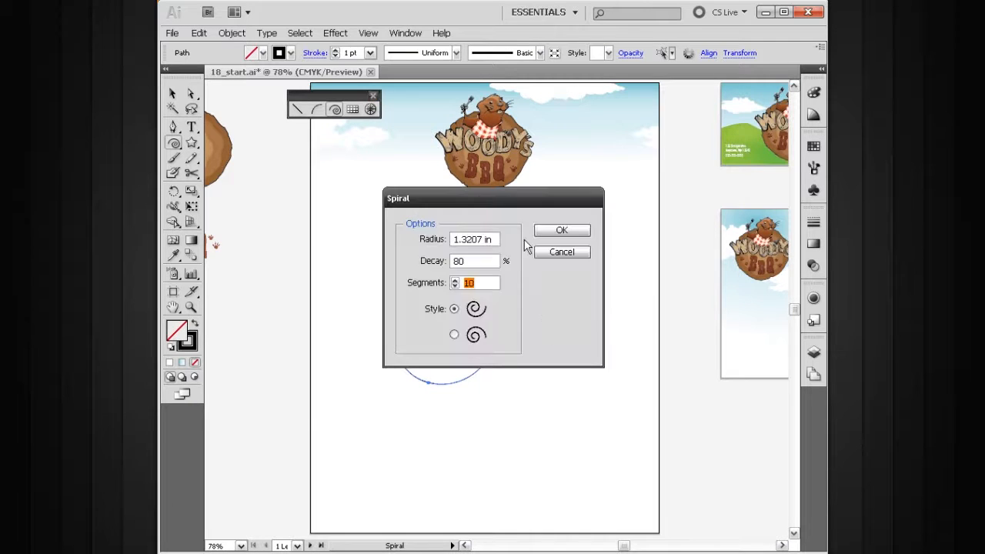
drag(521, 198, 546, 145)
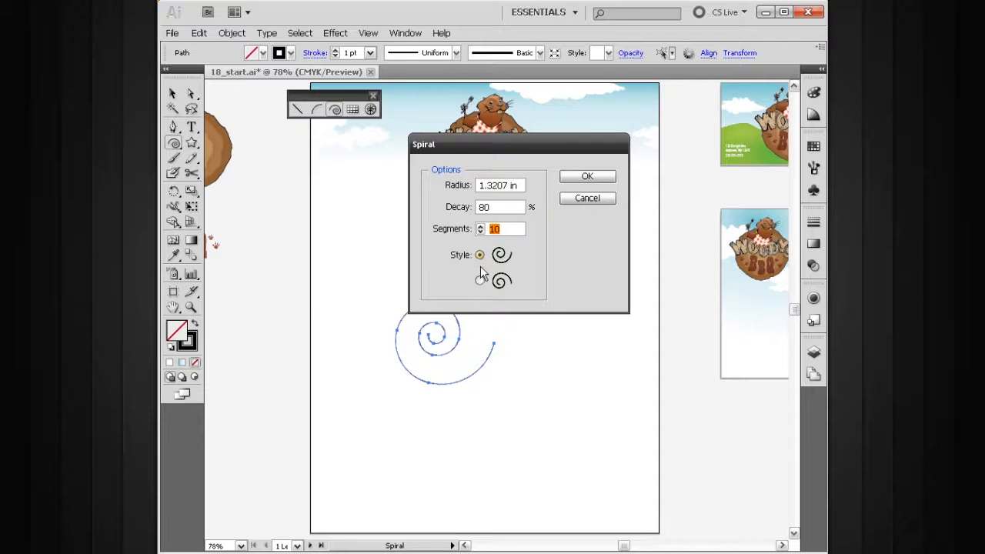
click(571, 198)
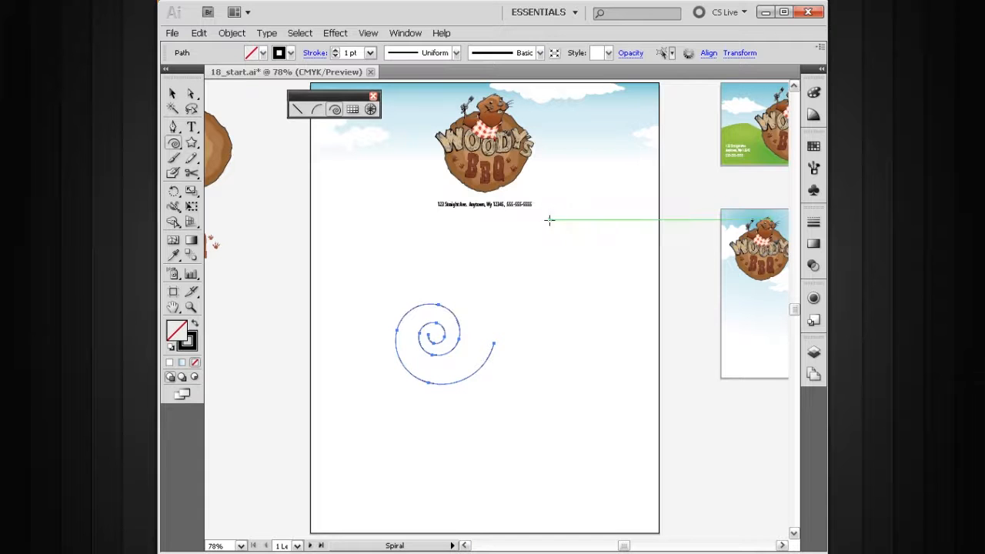
key(v)
drag(509, 286, 414, 373)
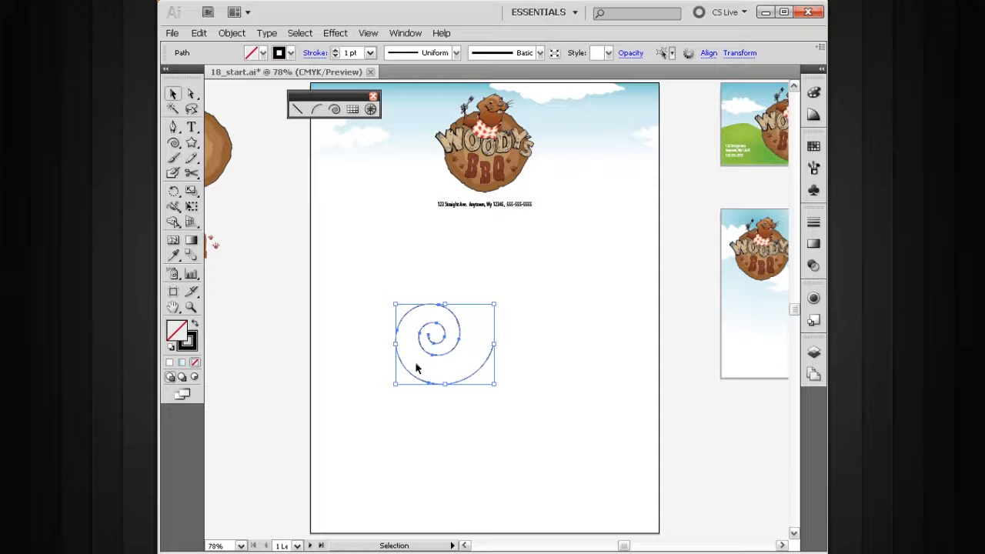
key(Delete)
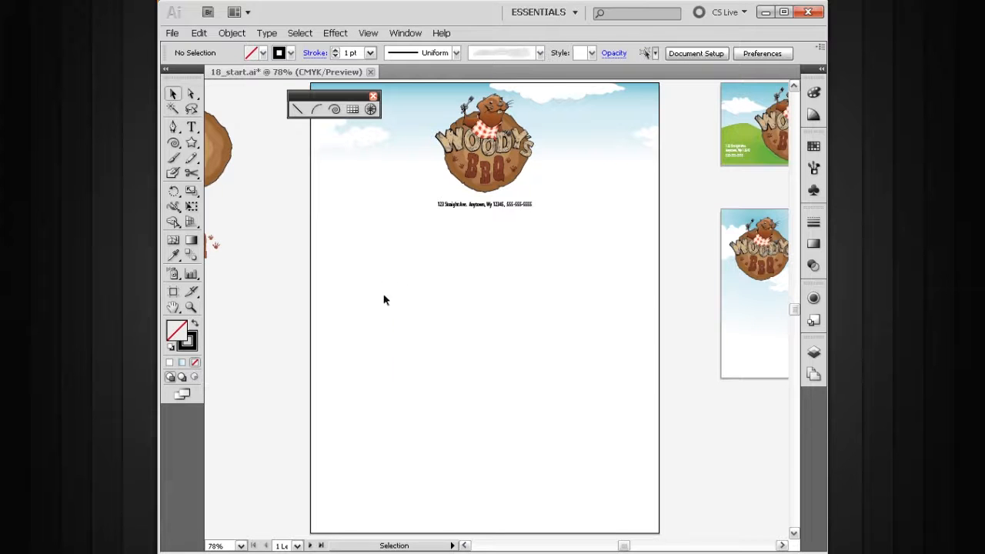